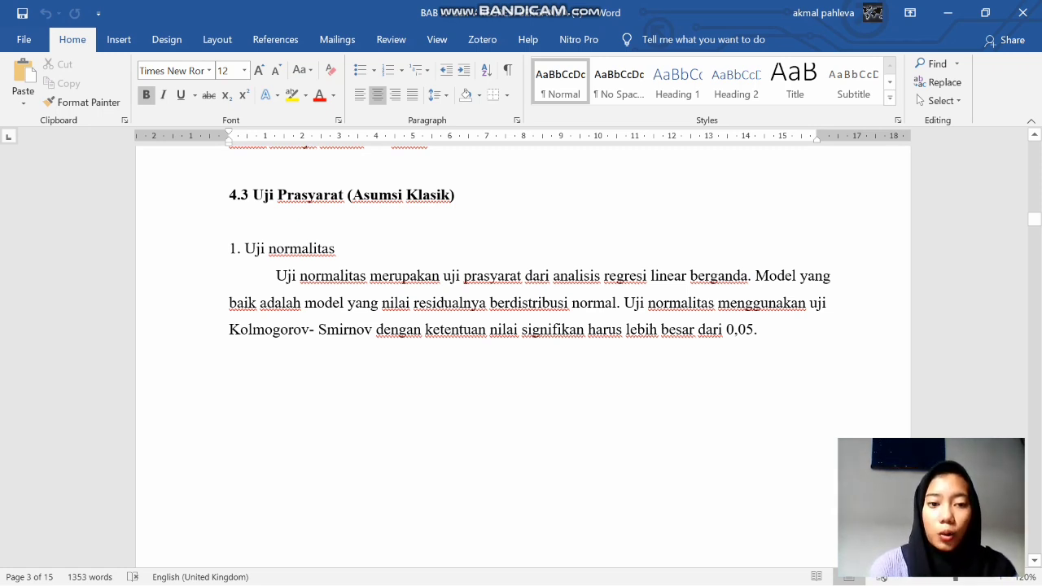
Compare the Produk, Harga, Saluran Distribusi, Promosi and Penjualan data in the Excel sheet with the case values in the SPSS Data Editor
mouse_move(682, 567)
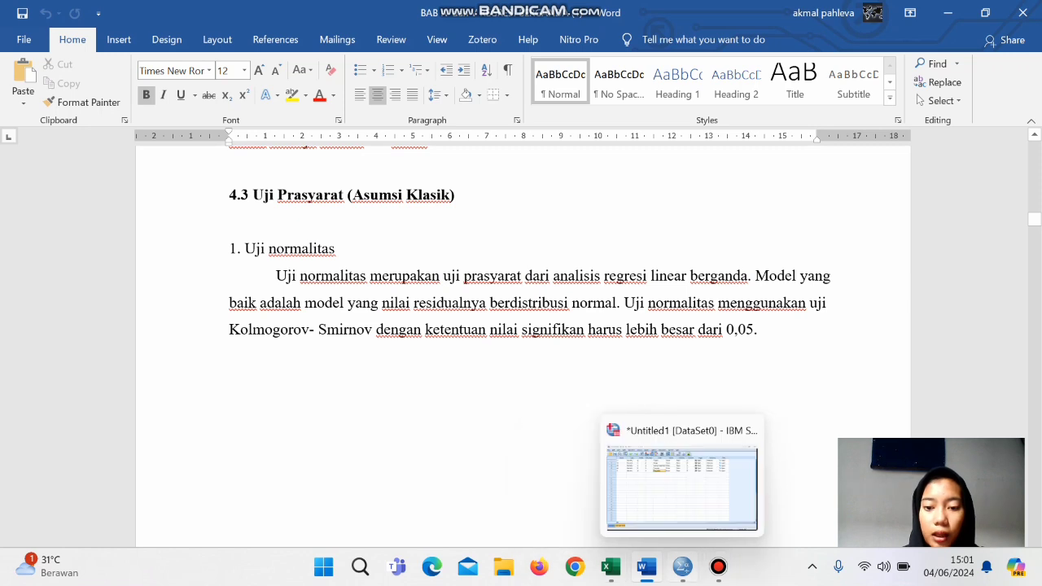
mouse_move(611, 567)
left_click(606, 497)
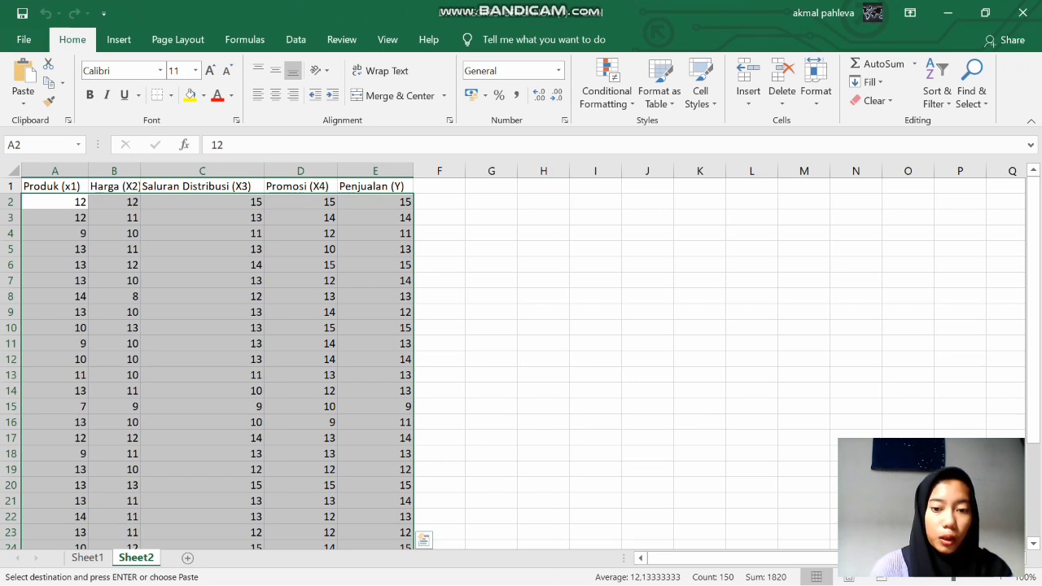
mouse_move(646, 568)
mouse_move(682, 566)
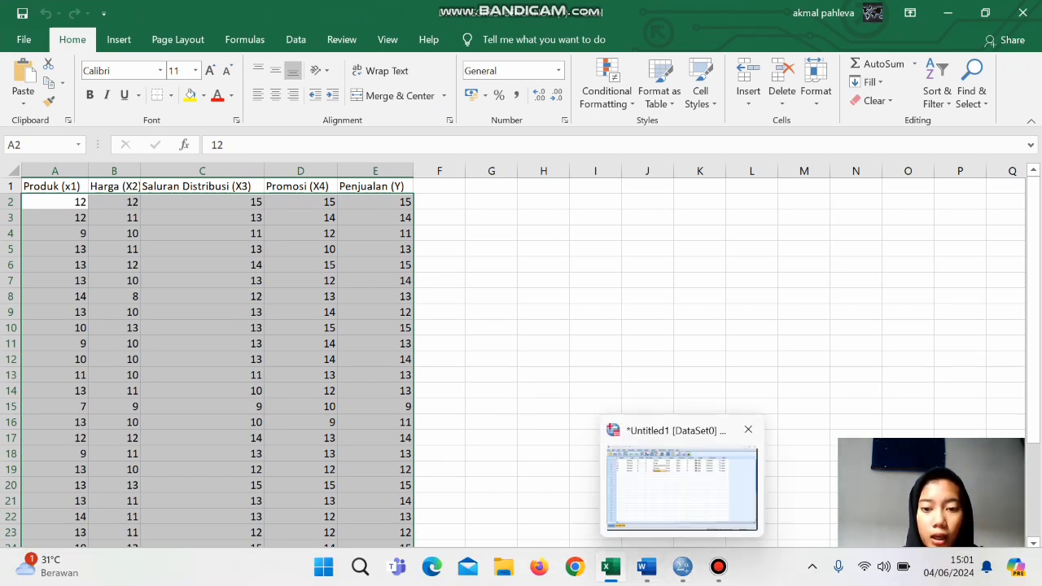
left_click(684, 488)
left_click(38, 558)
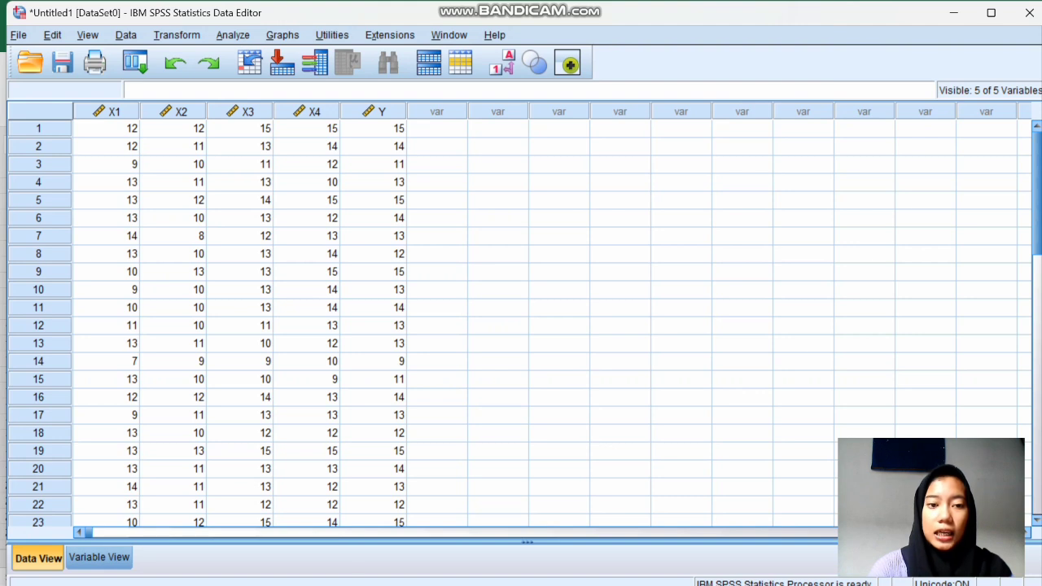
mouse_move(611, 582)
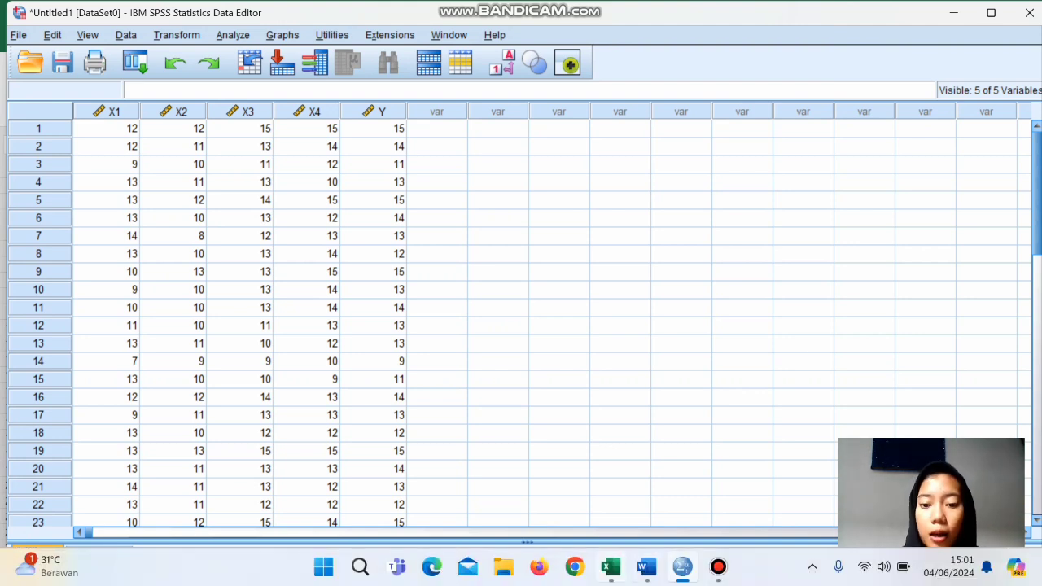
left_click(603, 488)
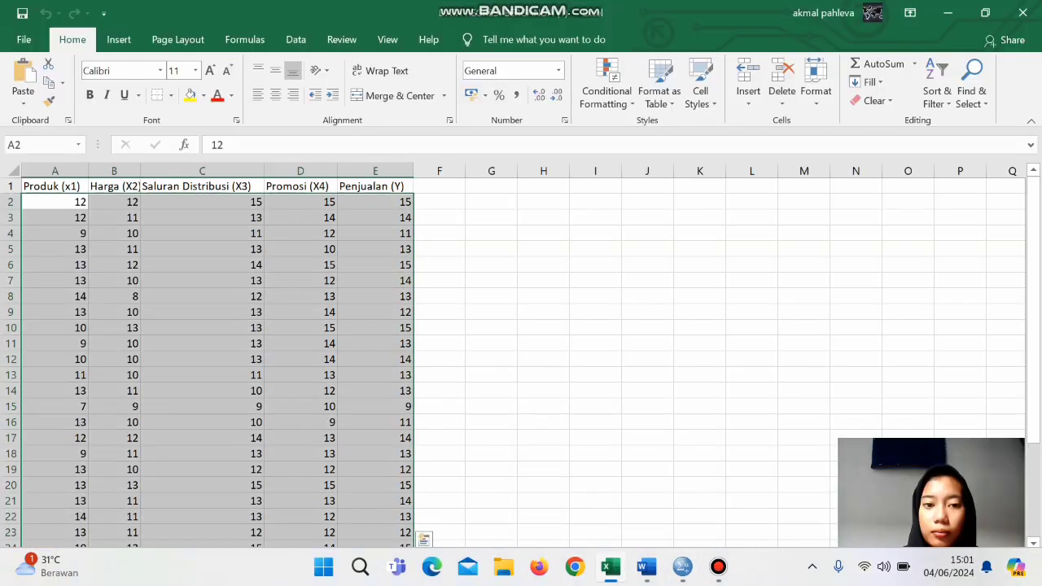
mouse_move(682, 569)
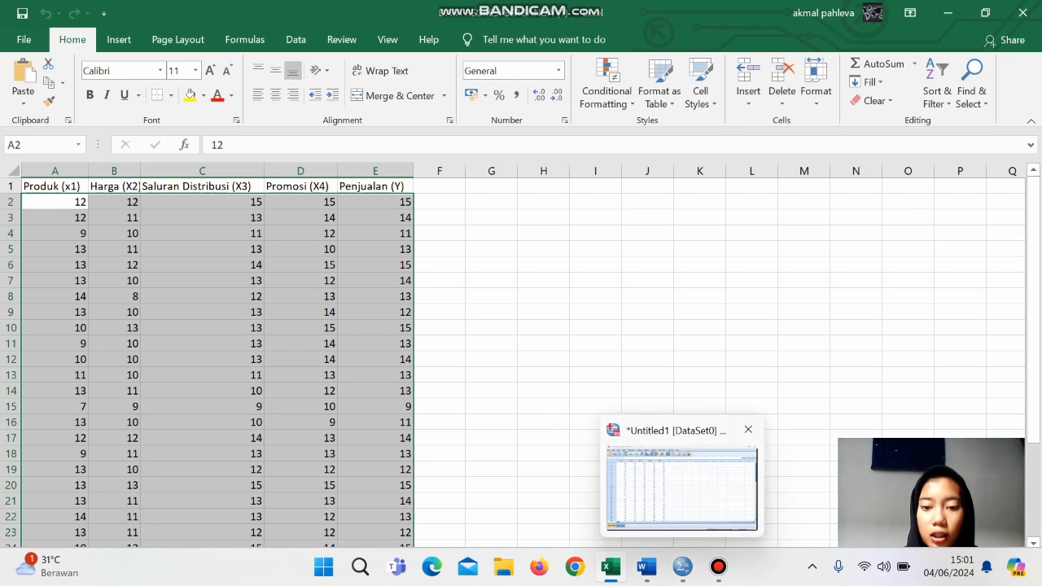
left_click(671, 491)
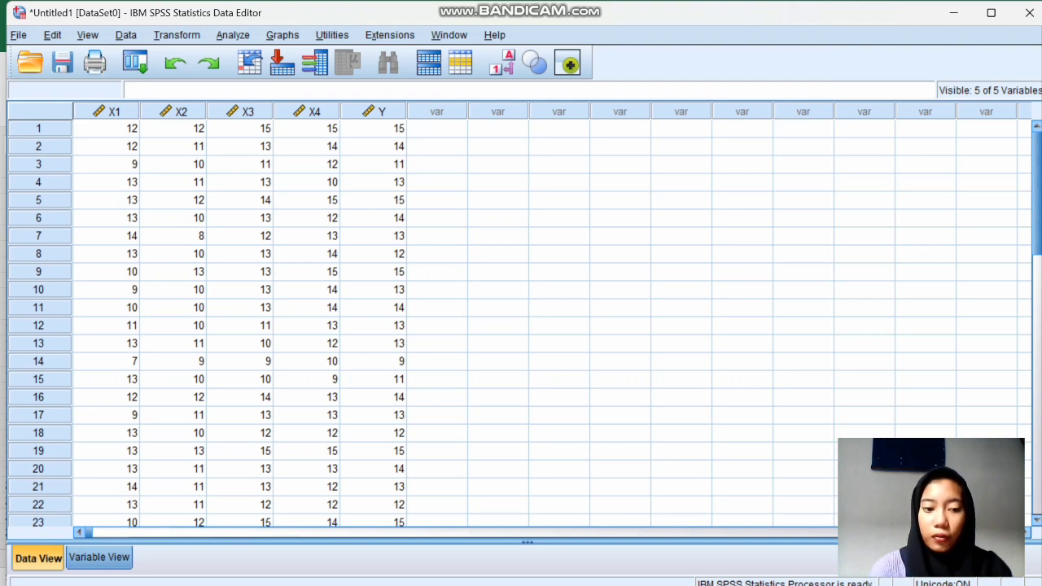
Check the SPSS variable names and labels for X1 to X4 and Y against the column headings in the Excel sheet
left_click(99, 558)
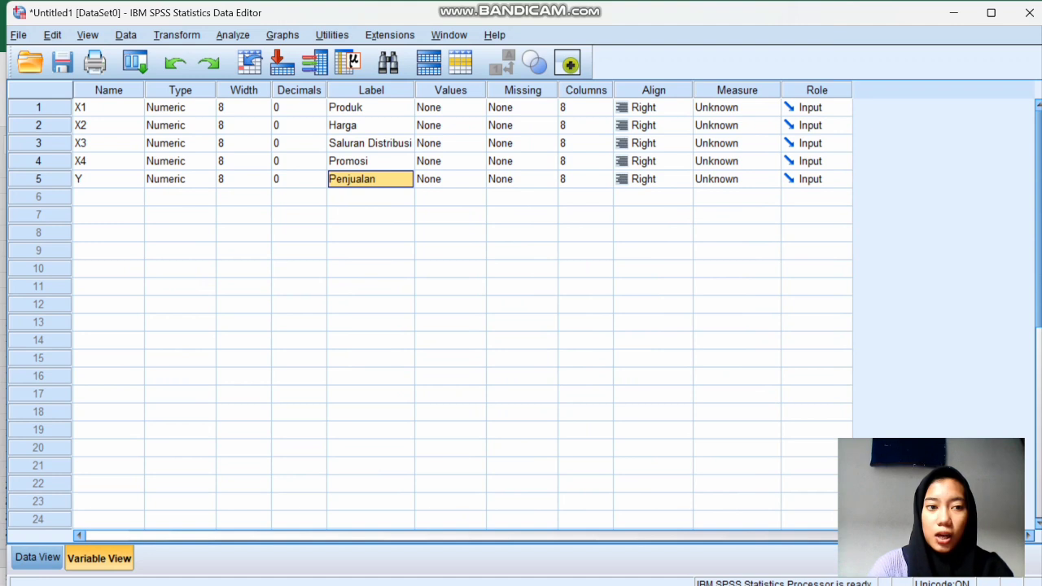
left_click(38, 557)
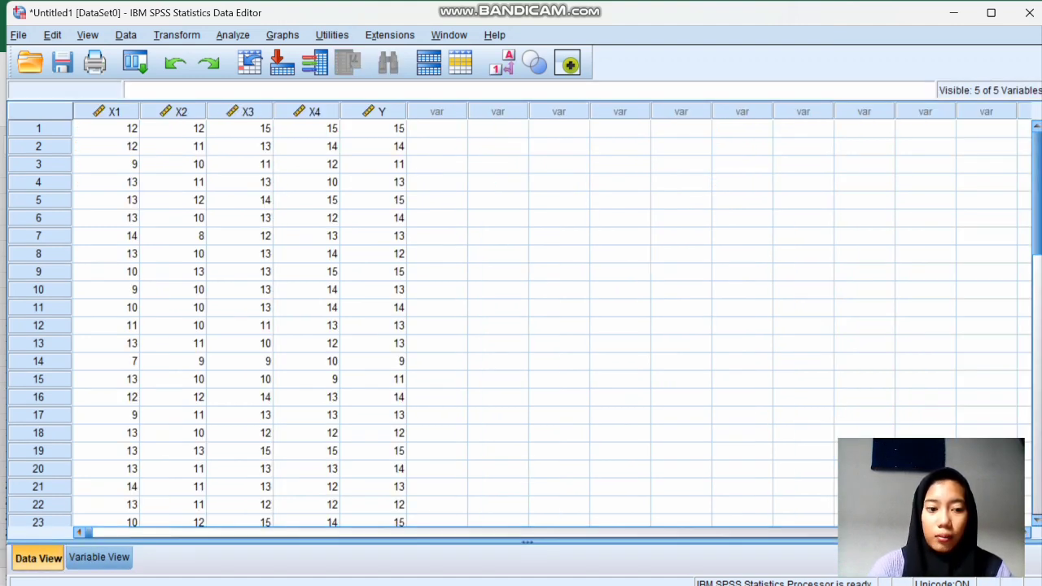
left_click(99, 558)
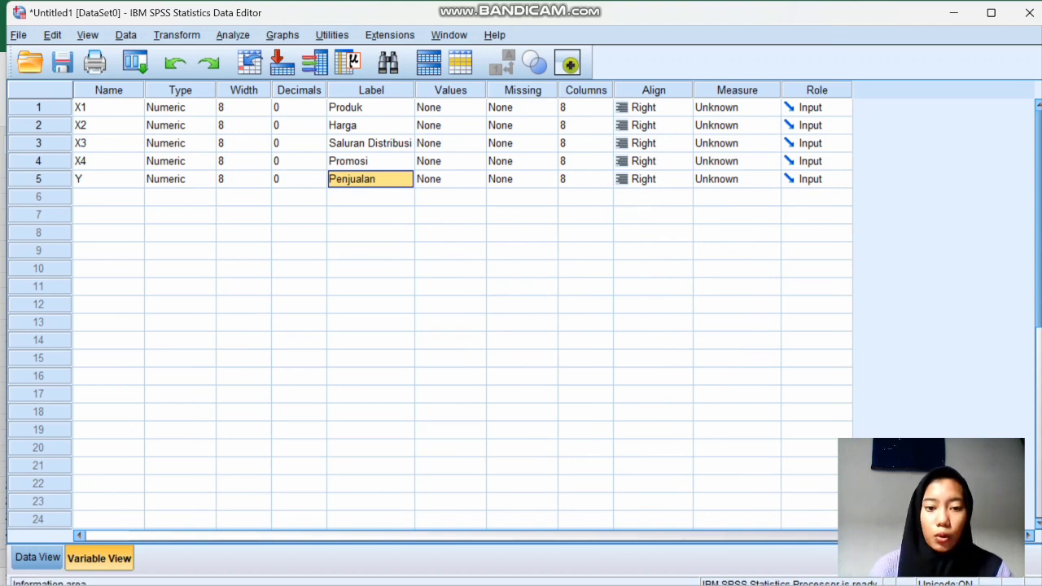
mouse_move(610, 567)
left_click(602, 484)
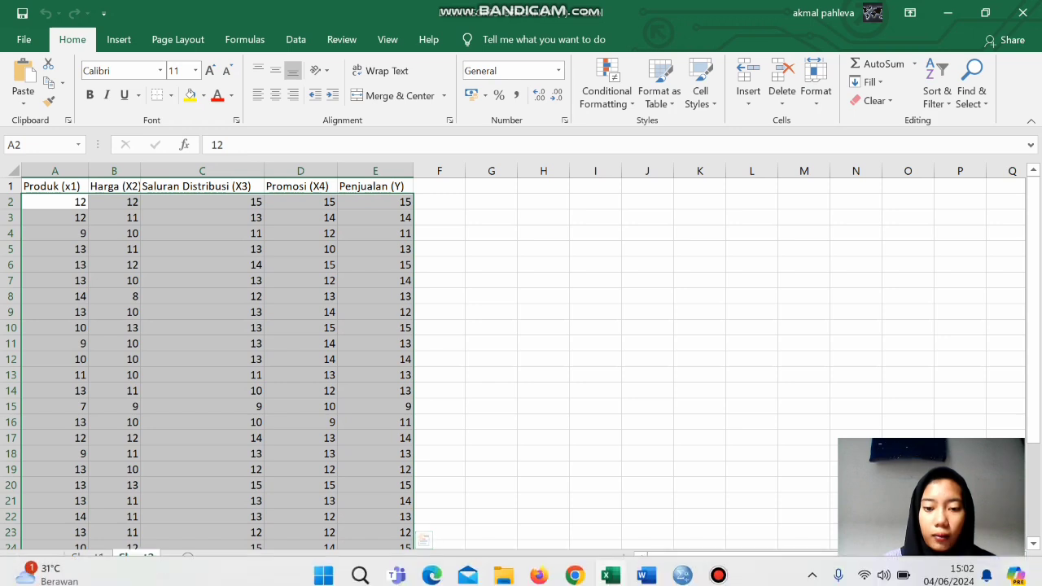
mouse_move(647, 567)
mouse_move(683, 567)
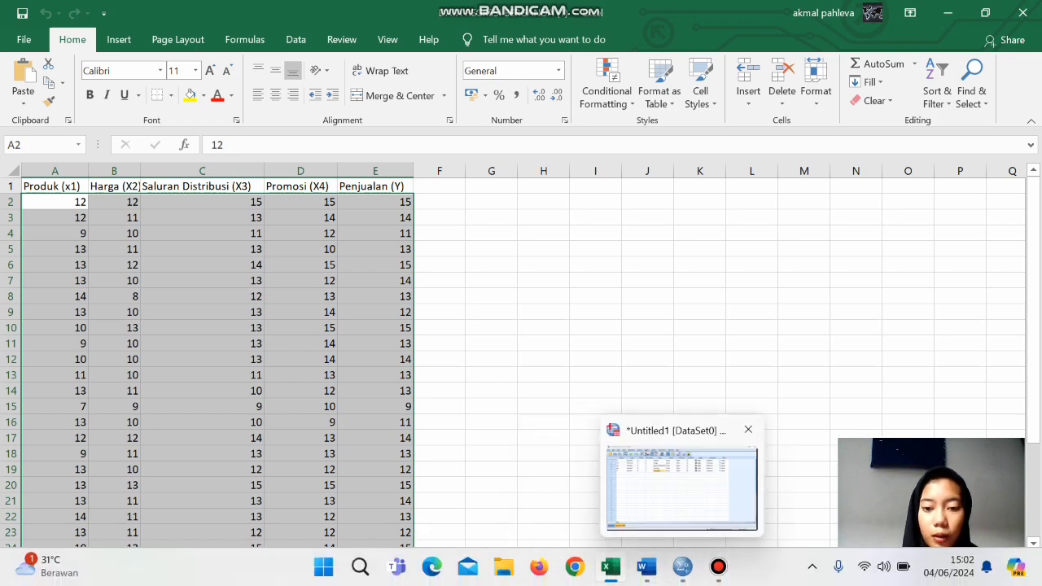
left_click(682, 488)
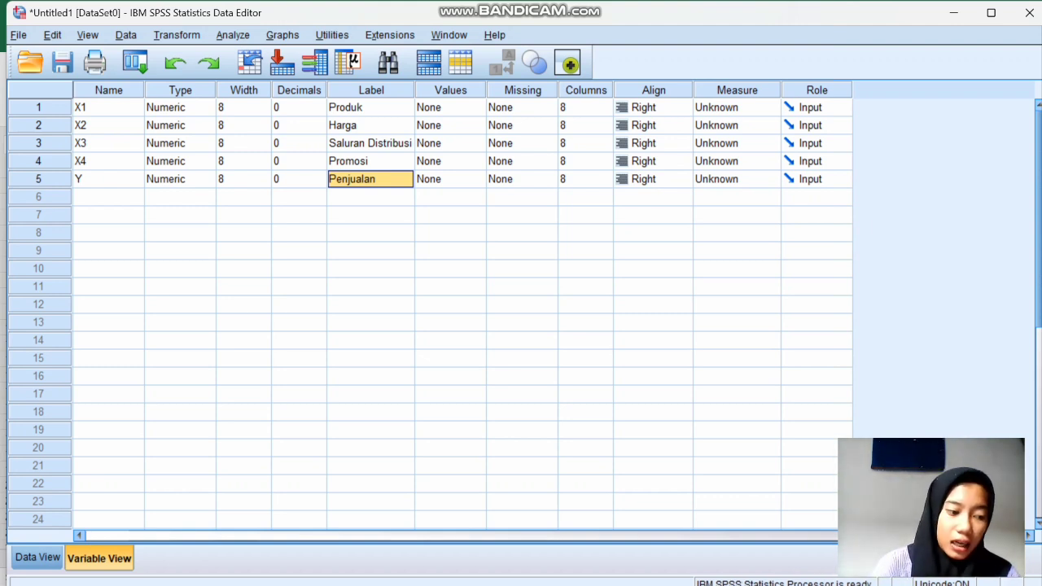
Start a linear regression on the dataset with Penjualan [Y] as the dependent variable
left_click(37, 557)
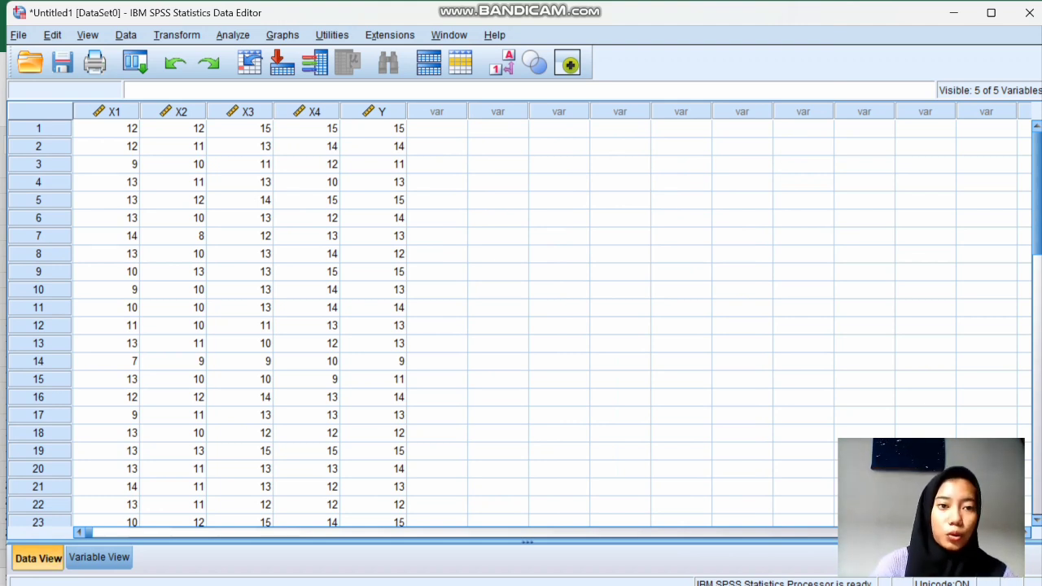
left_click(232, 35)
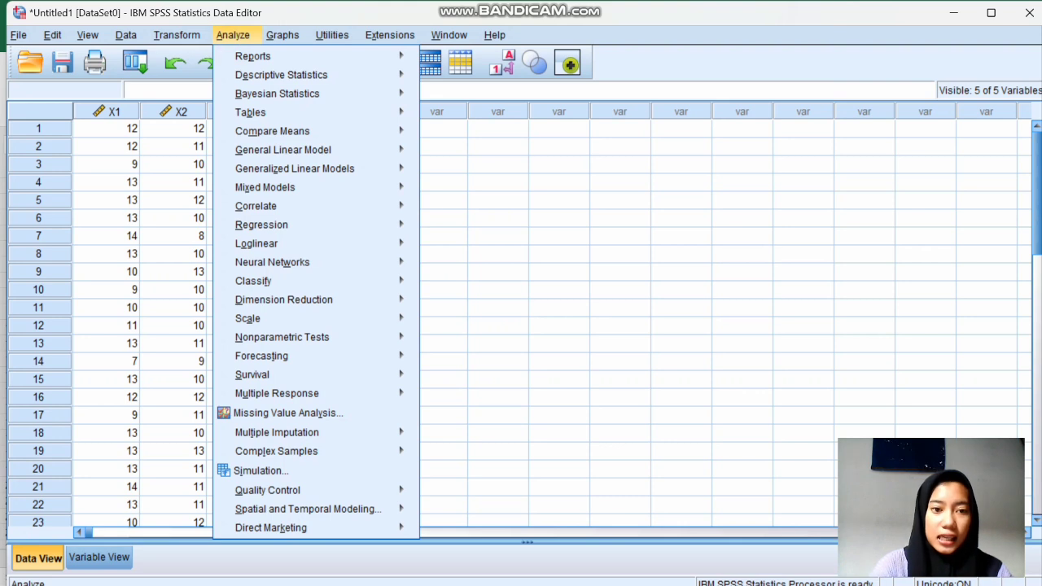
mouse_move(261, 225)
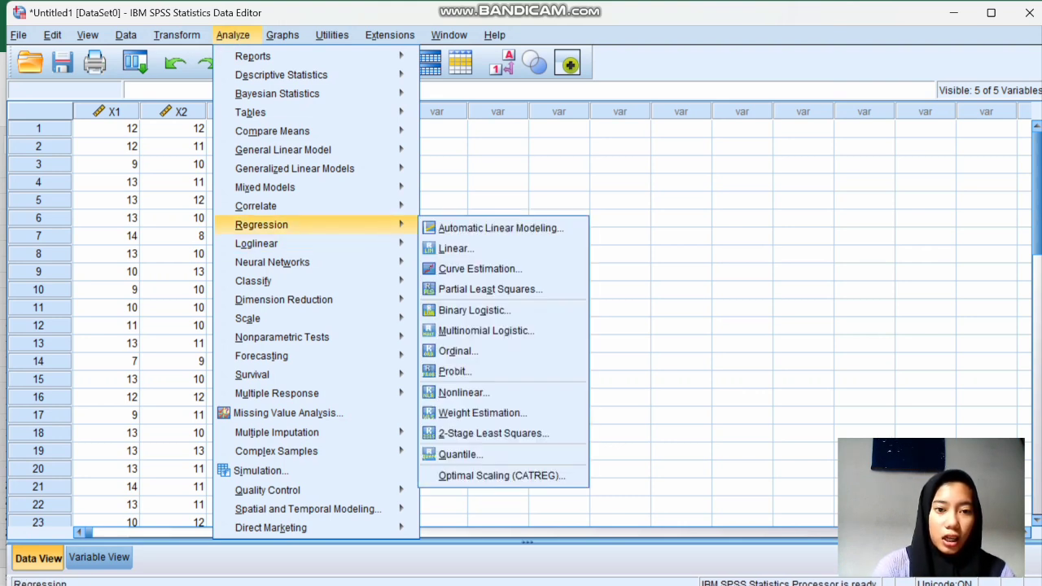
left_click(456, 248)
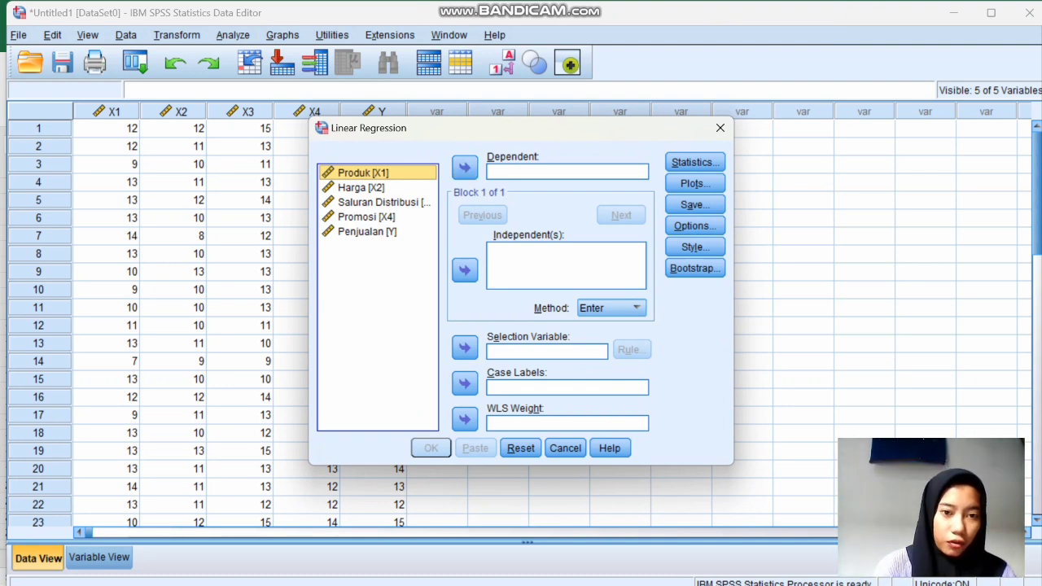
left_click(393, 231)
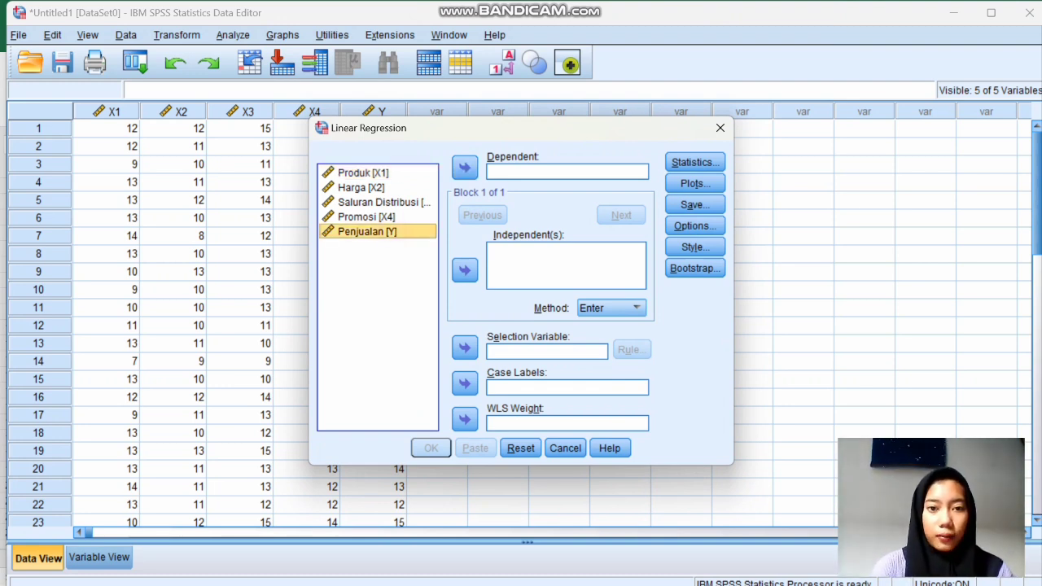
left_click(464, 168)
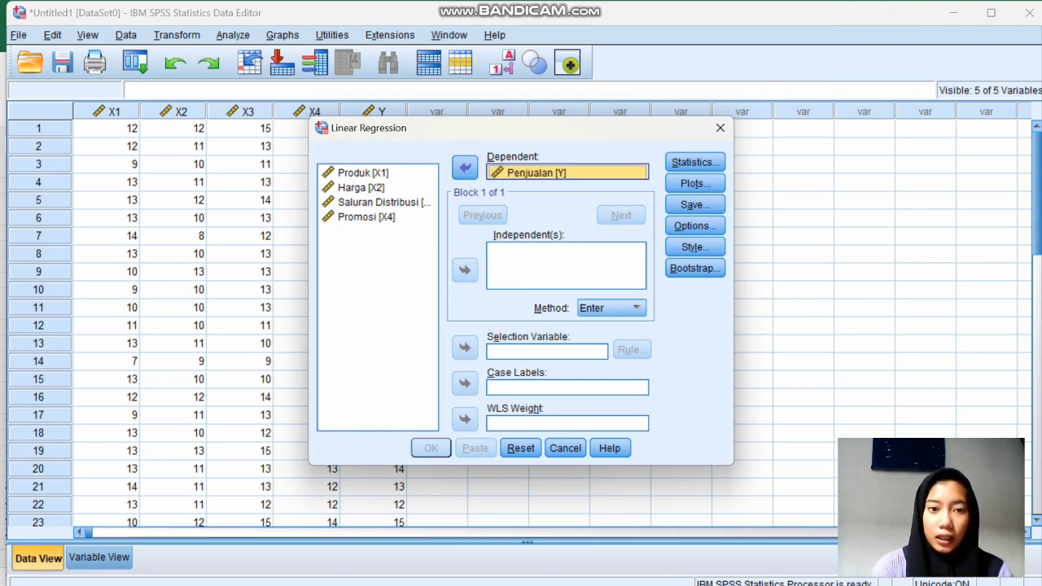
Add Produk [X1], Harga [X2], Saluran Distribusi [X3] and Promosi [X4] as the regression's independent variables
left_click(363, 173)
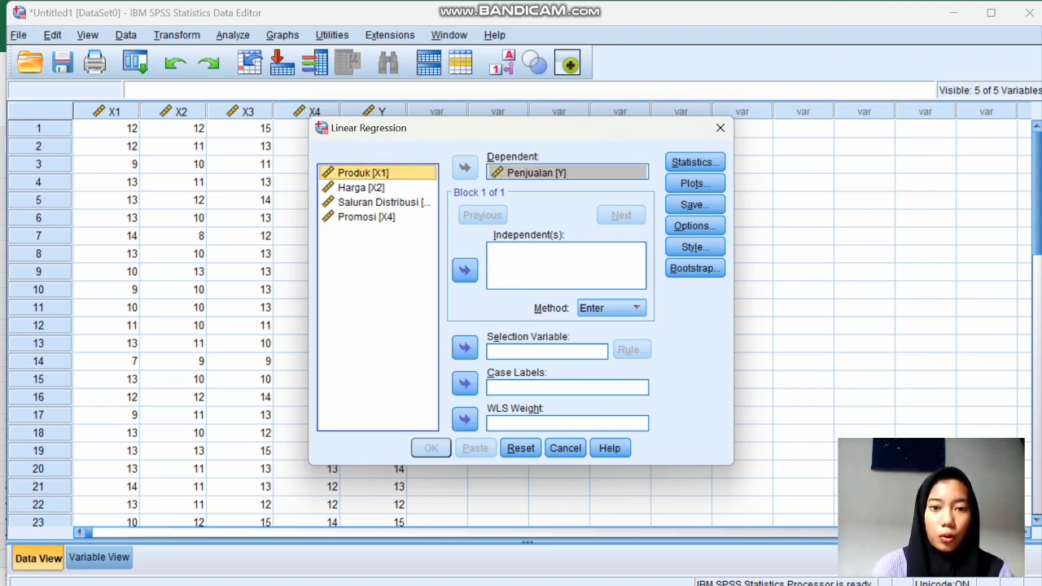
left_click(465, 270)
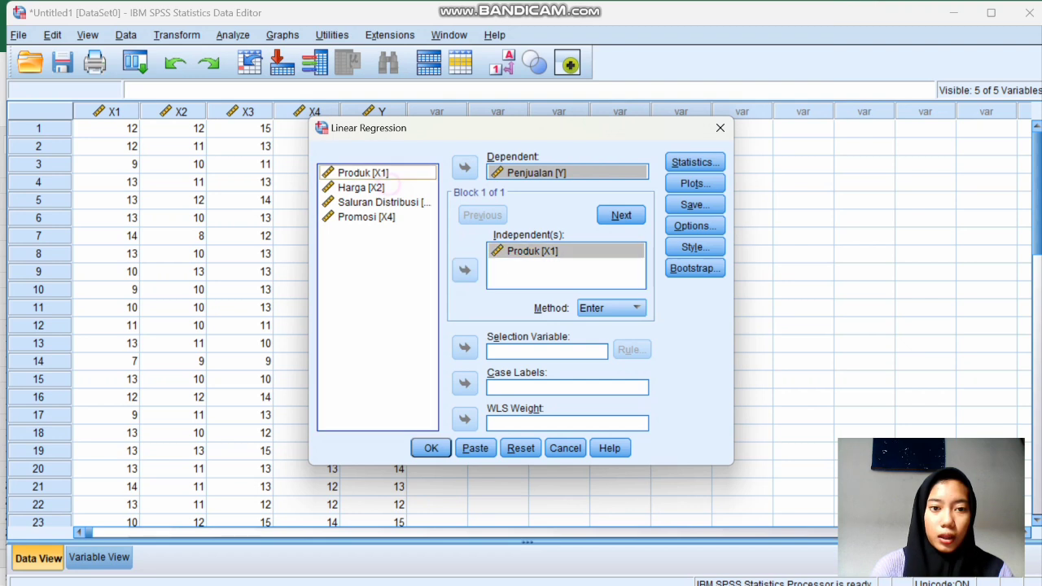
left_click(361, 187)
left_click(465, 271)
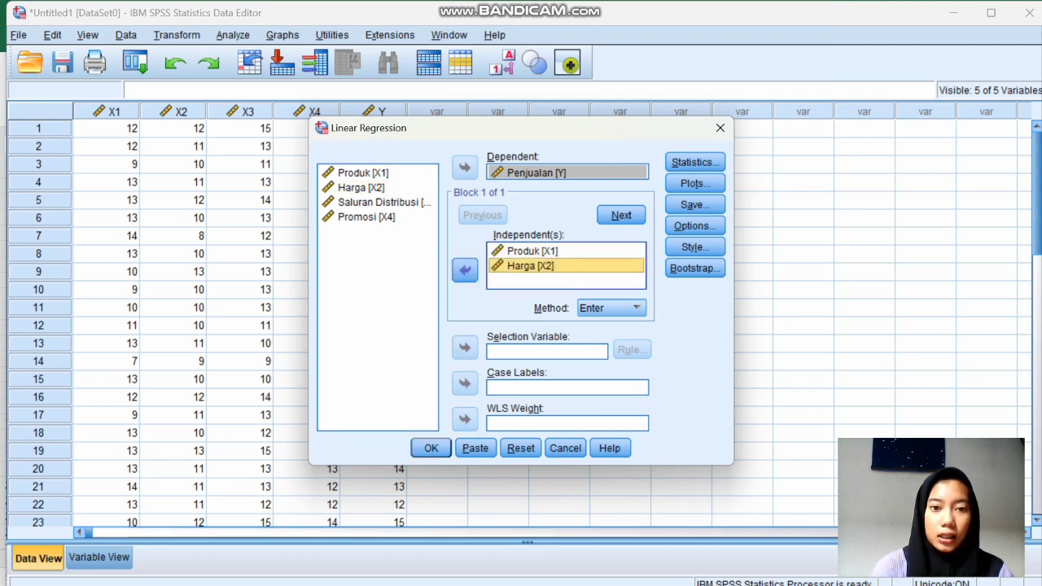
left_click(383, 202)
left_click(465, 270)
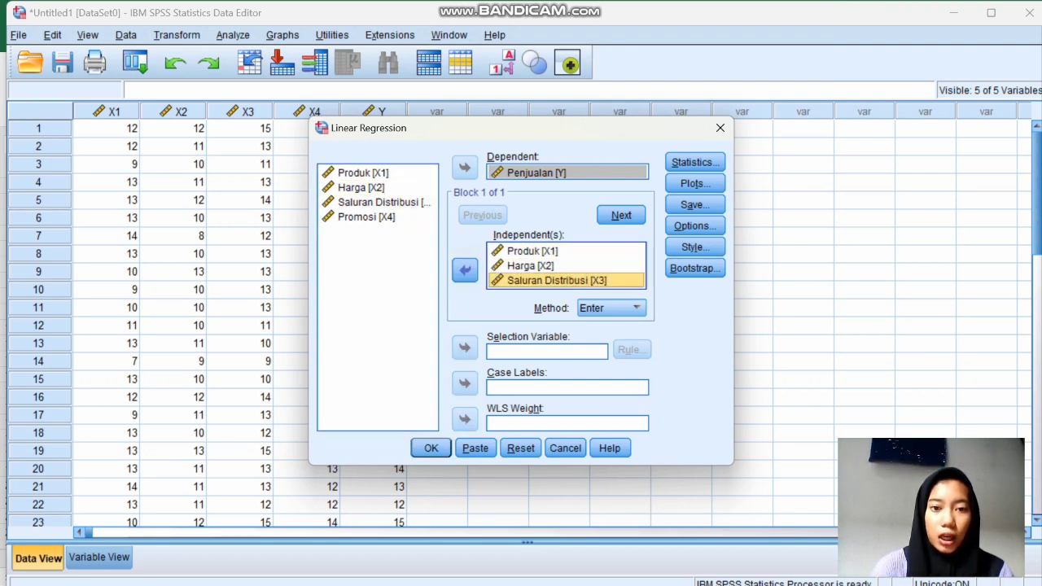
left_click(366, 217)
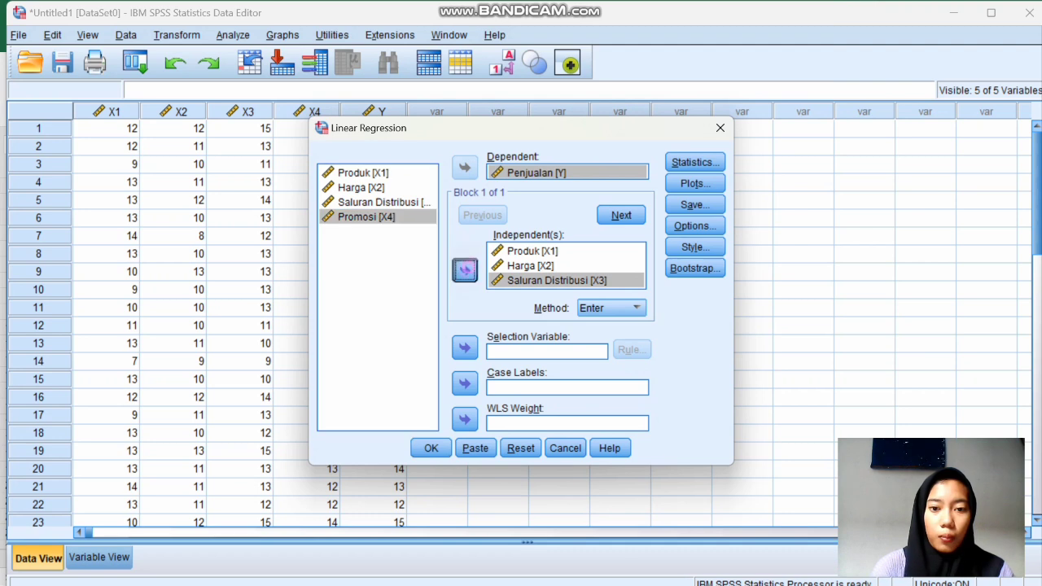
left_click(465, 271)
Set the regression to save unstandardized residuals and run it
left_click(696, 205)
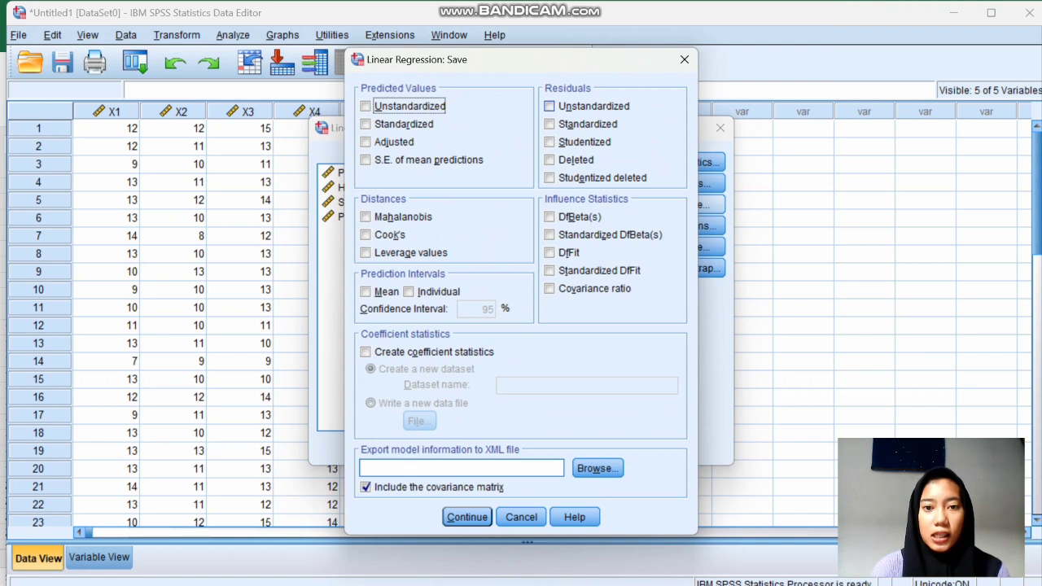
left_click(550, 106)
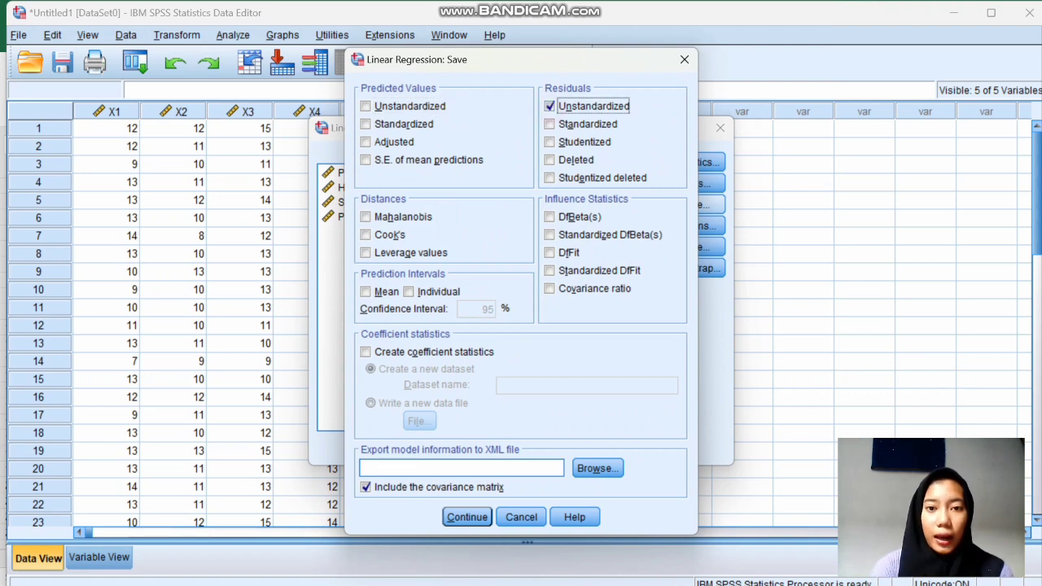
left_click(468, 517)
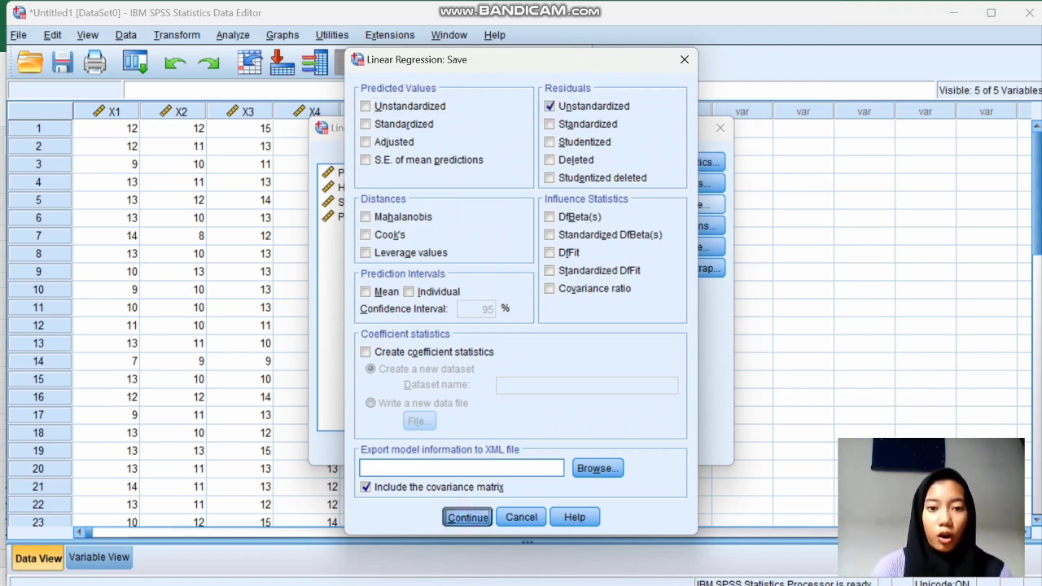
left_click(430, 448)
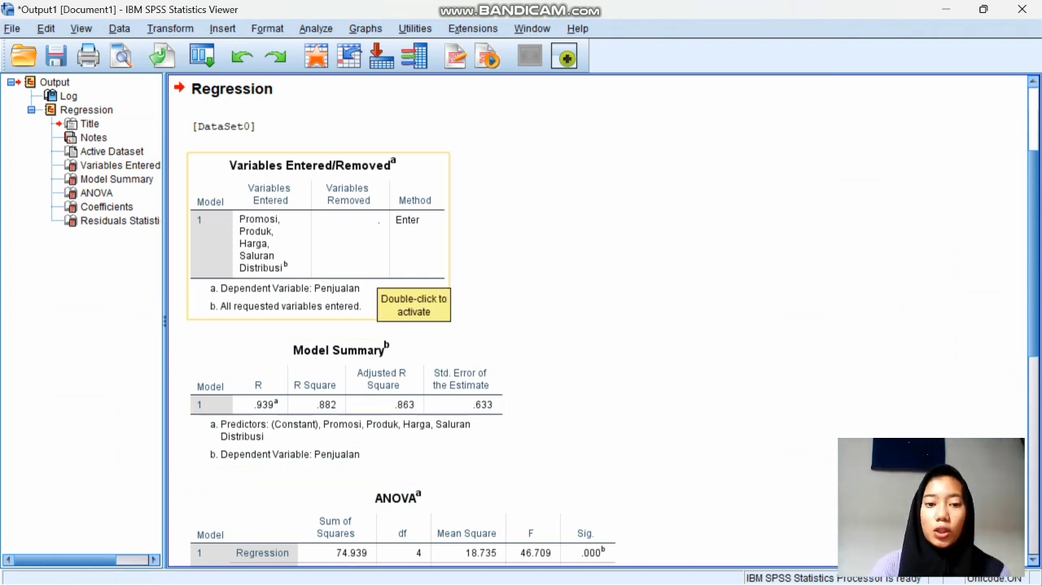
Run a legacy 1-Sample K-S test on the dataset's Unstandardized Residual variable with Normal as the test distribution
mouse_move(521, 584)
mouse_move(683, 567)
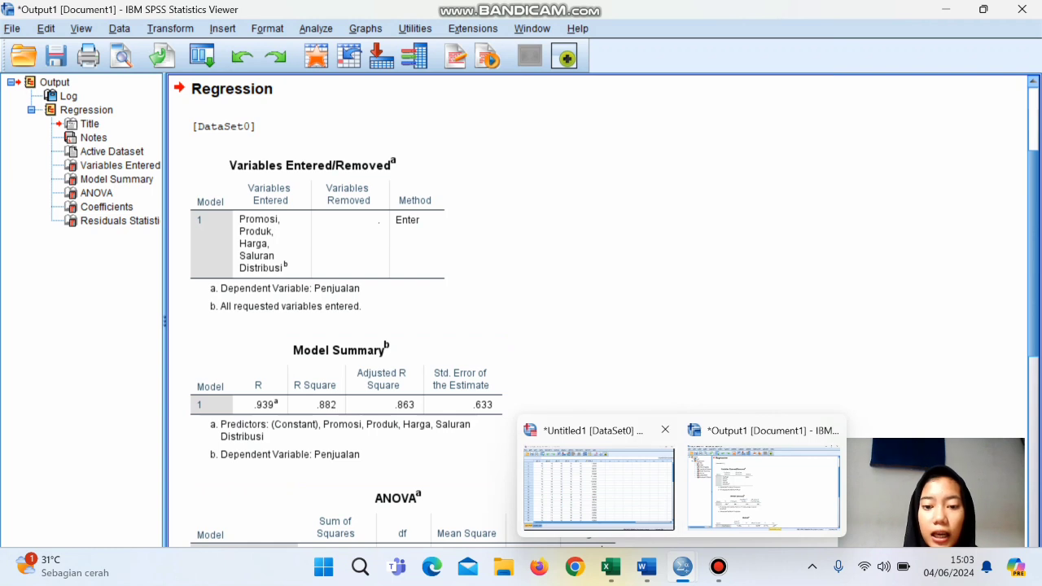
left_click(619, 469)
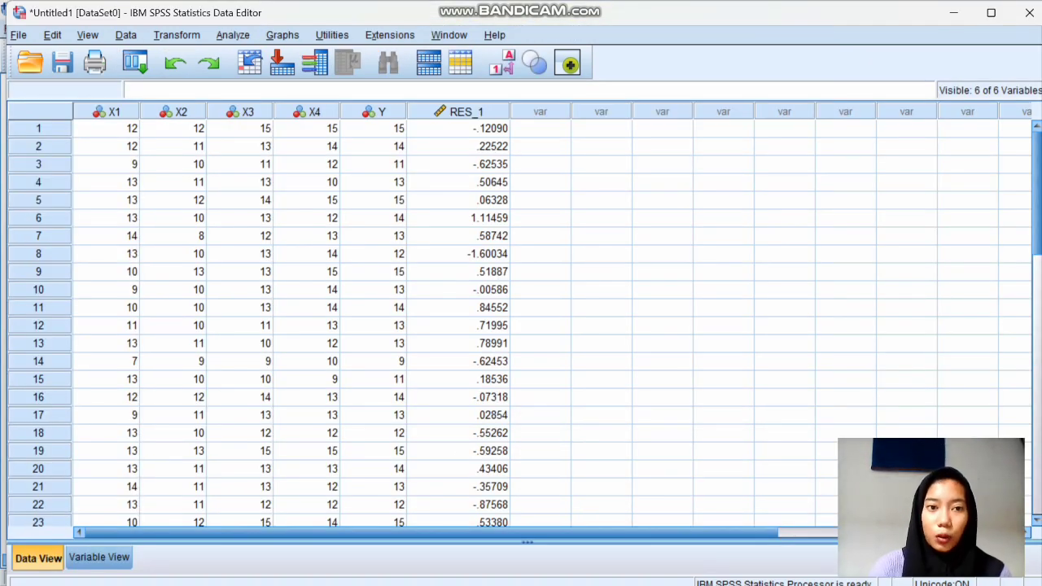
key("alt+a")
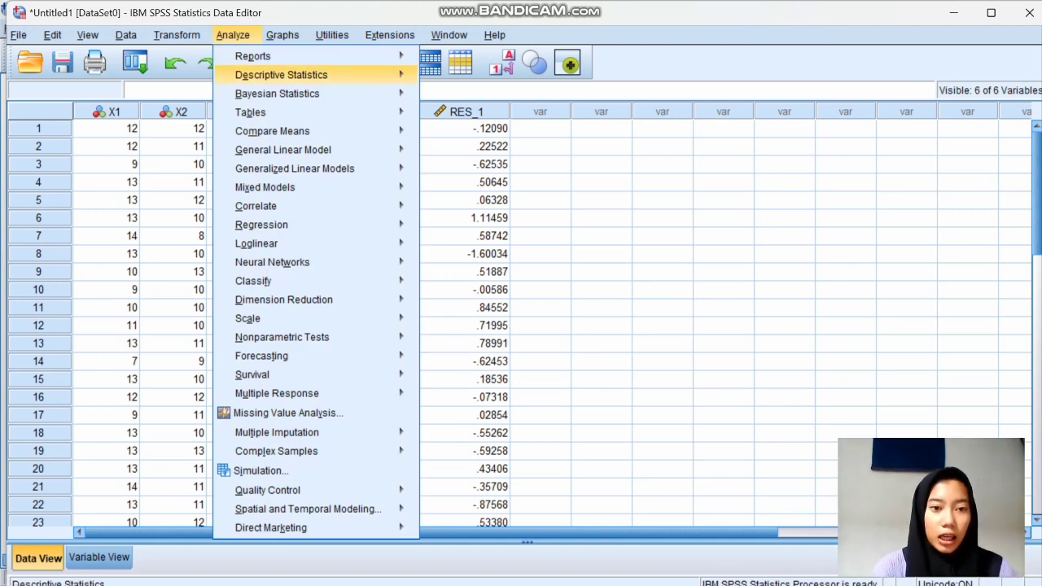
mouse_move(282, 337)
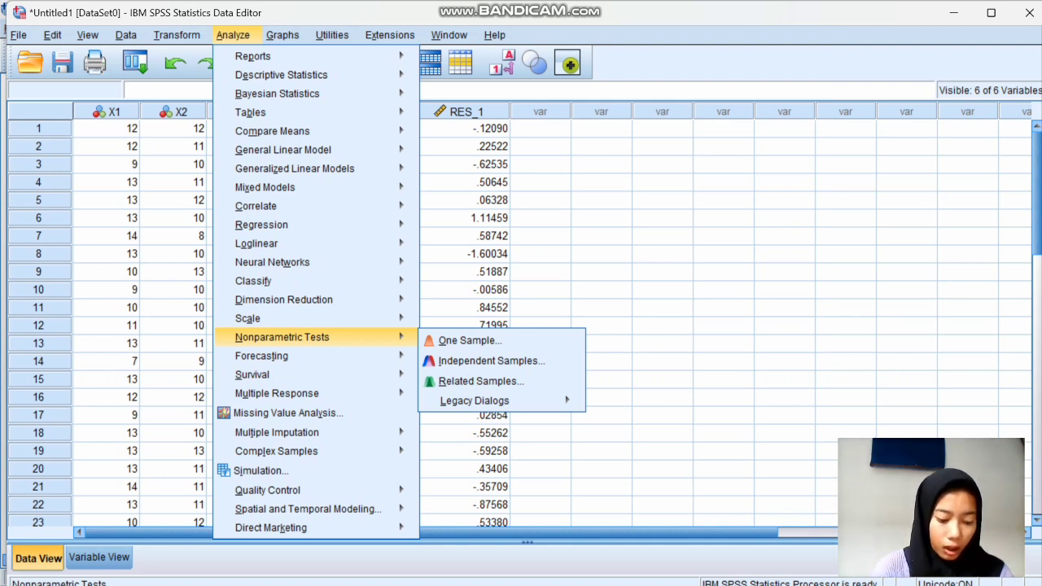
mouse_move(281, 375)
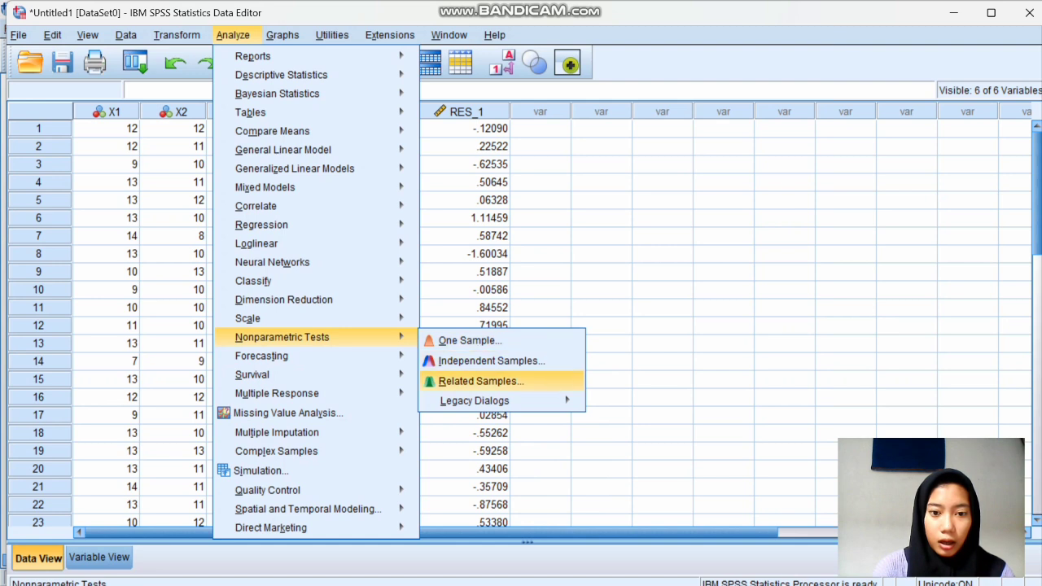
mouse_move(475, 400)
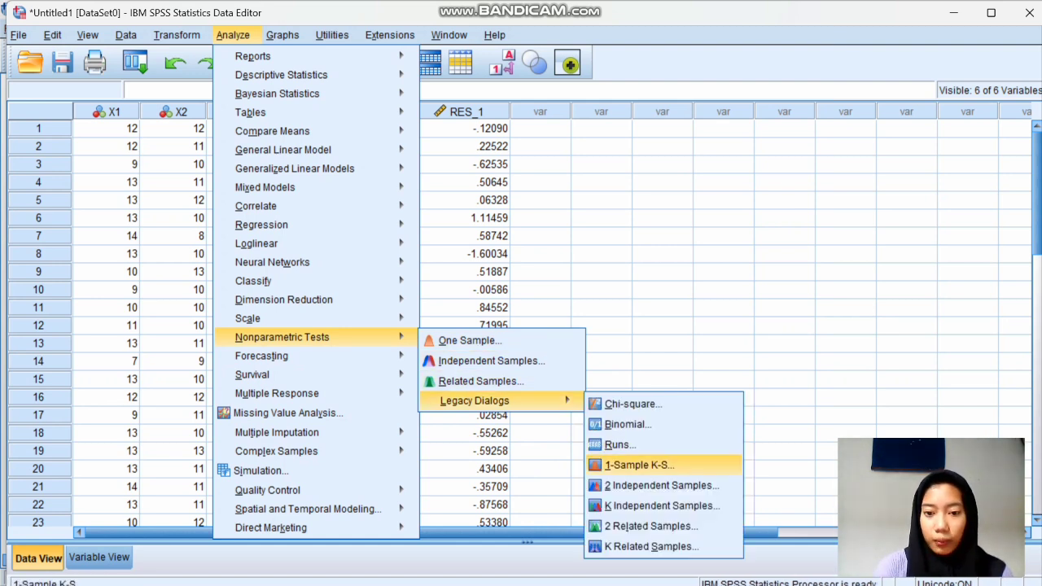
left_click(627, 465)
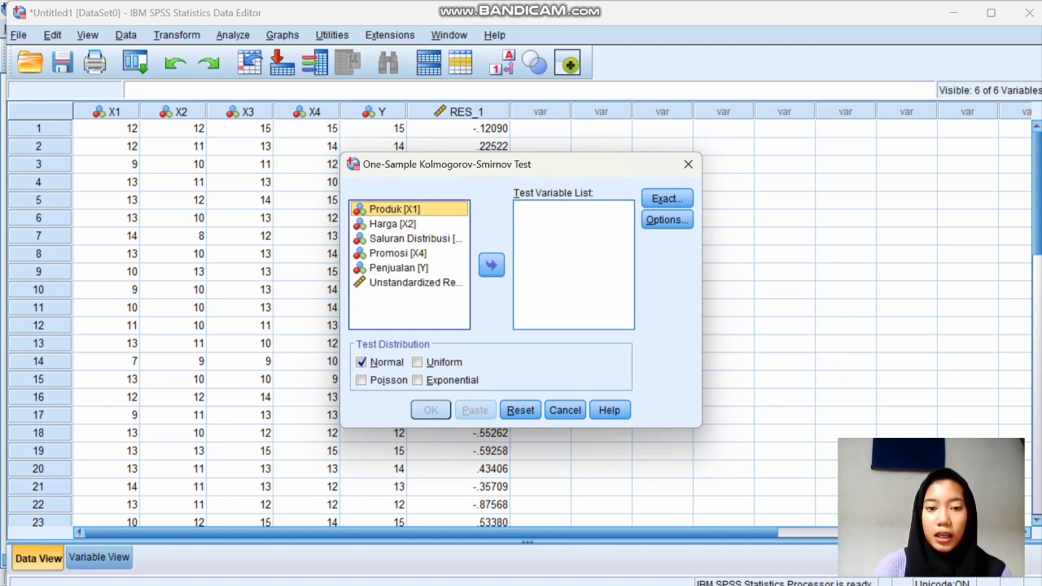
left_click(415, 282)
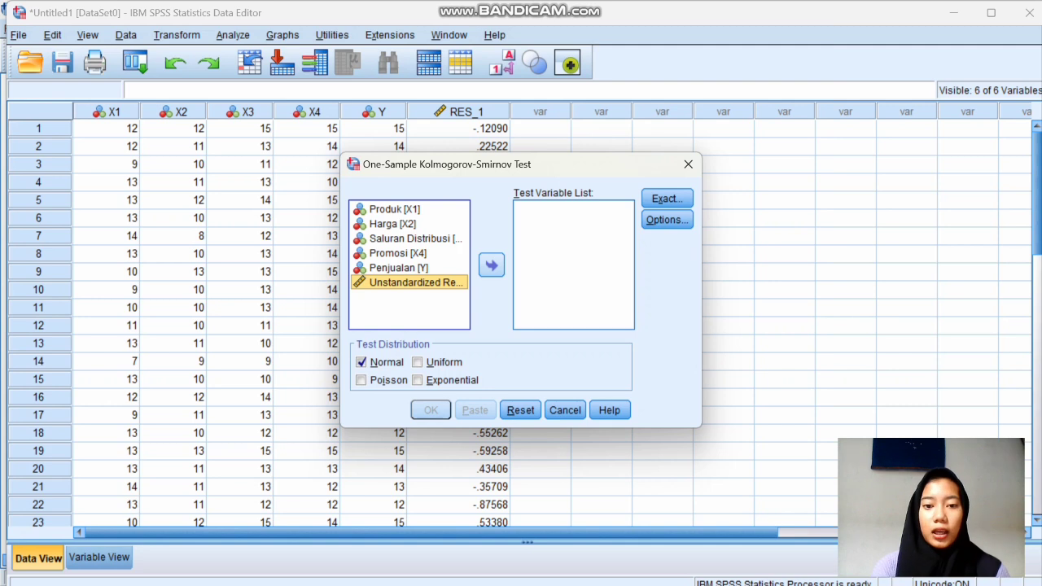
left_click(491, 264)
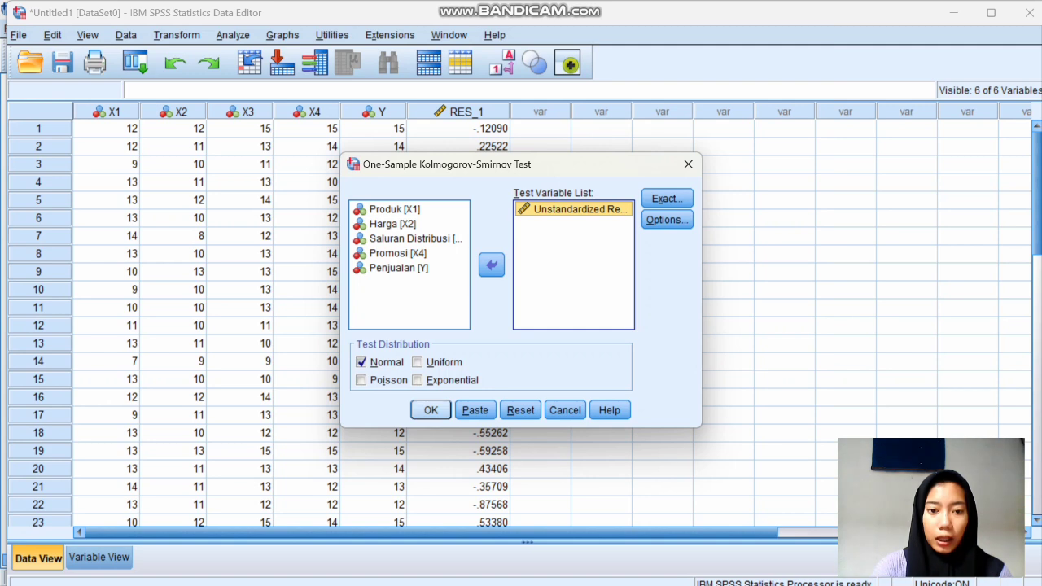
key("Return")
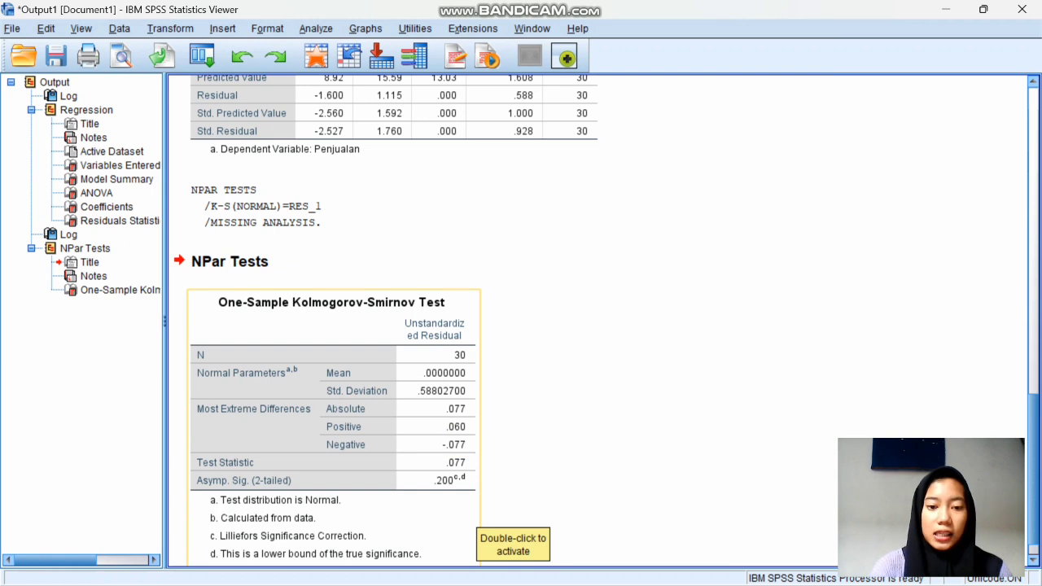
Compare the Kolmogorov-Smirnov output with Tabel 4.4 Uji normalitas in the Word document and read the Uji heteroskedasitas section
mouse_move(647, 567)
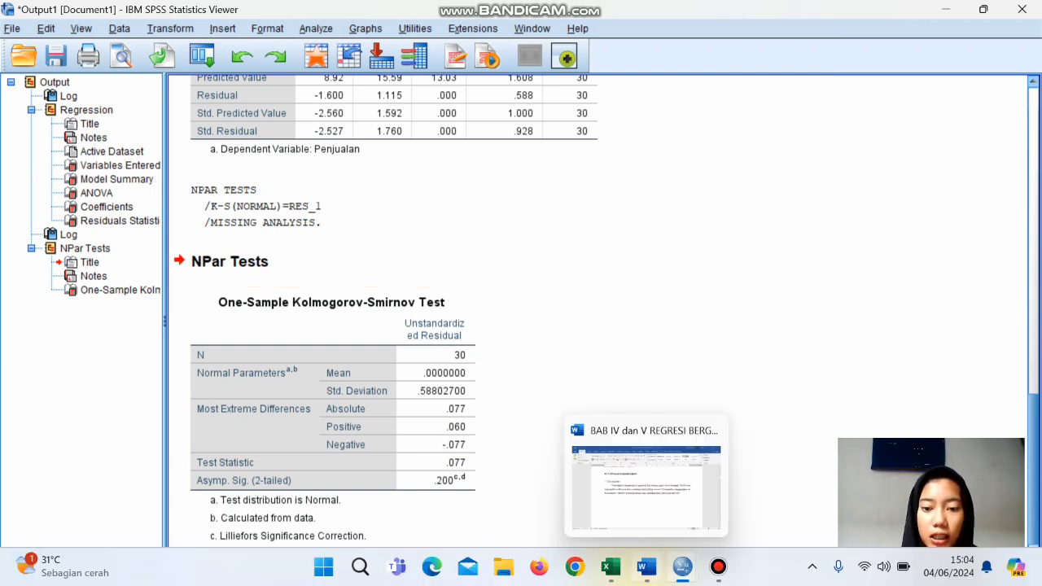
left_click(637, 490)
left_click_drag(1034, 219, 1035, 296)
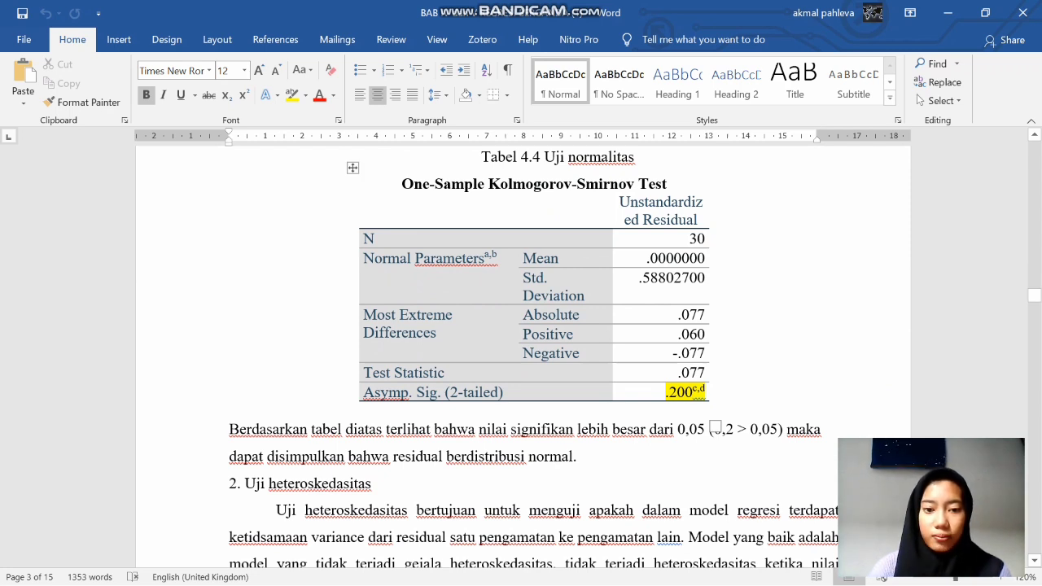
mouse_move(682, 567)
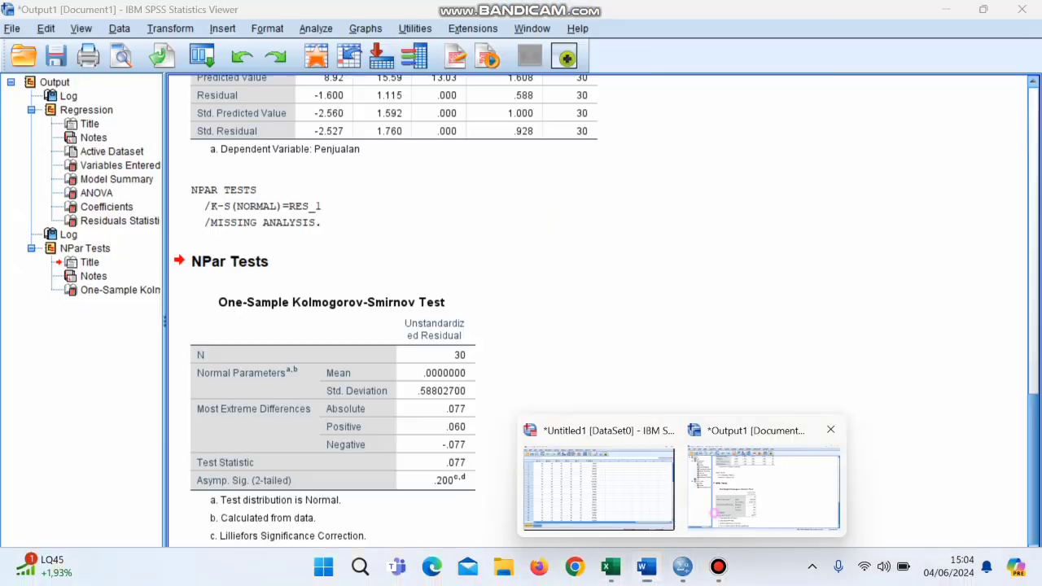
left_click(713, 513)
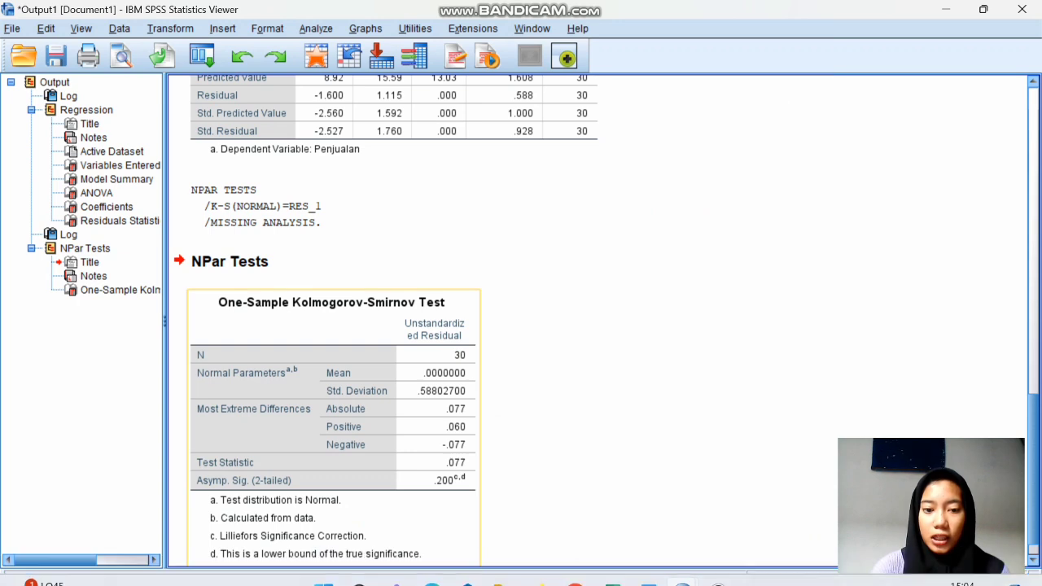
mouse_move(646, 566)
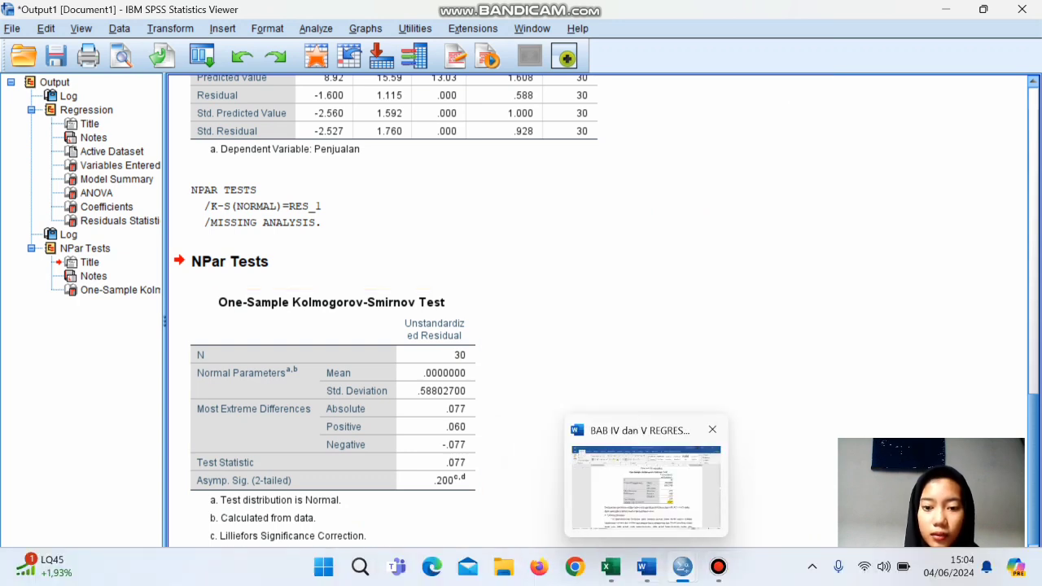
left_click(645, 485)
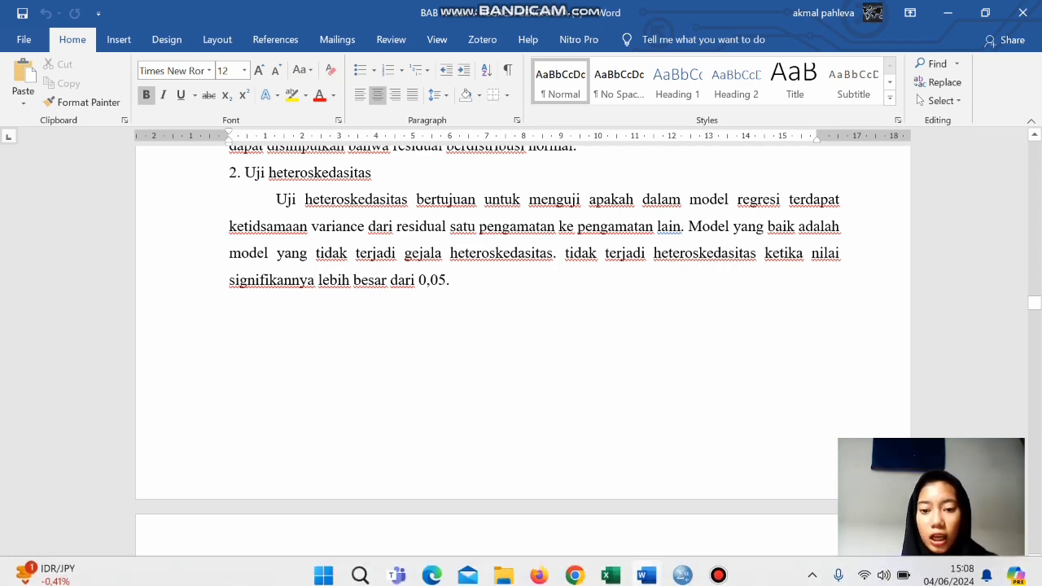
Switch to the SPSS dataset and start computing a new variable with absRES as the target variable
mouse_move(682, 566)
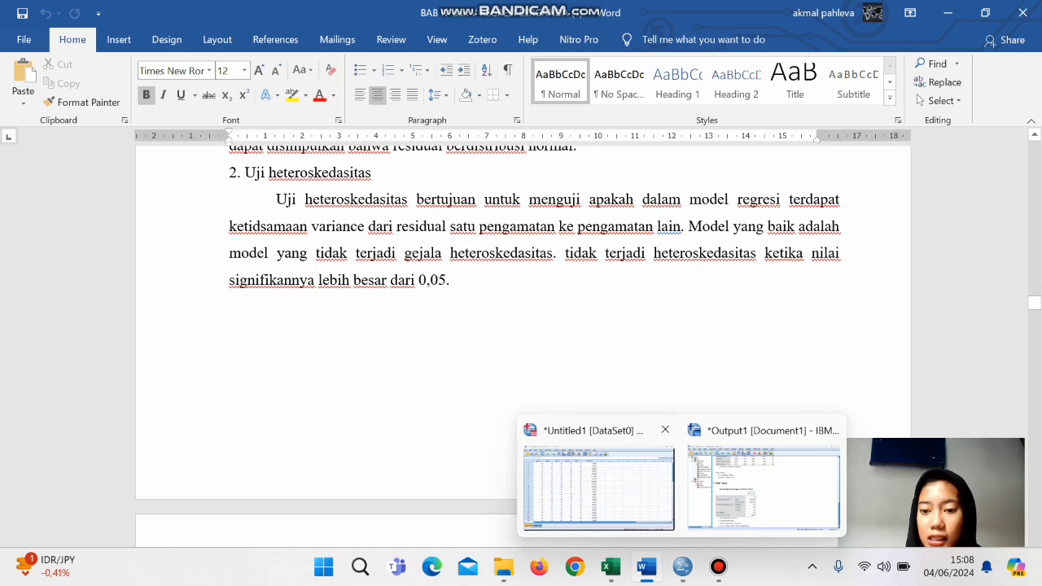
left_click(603, 505)
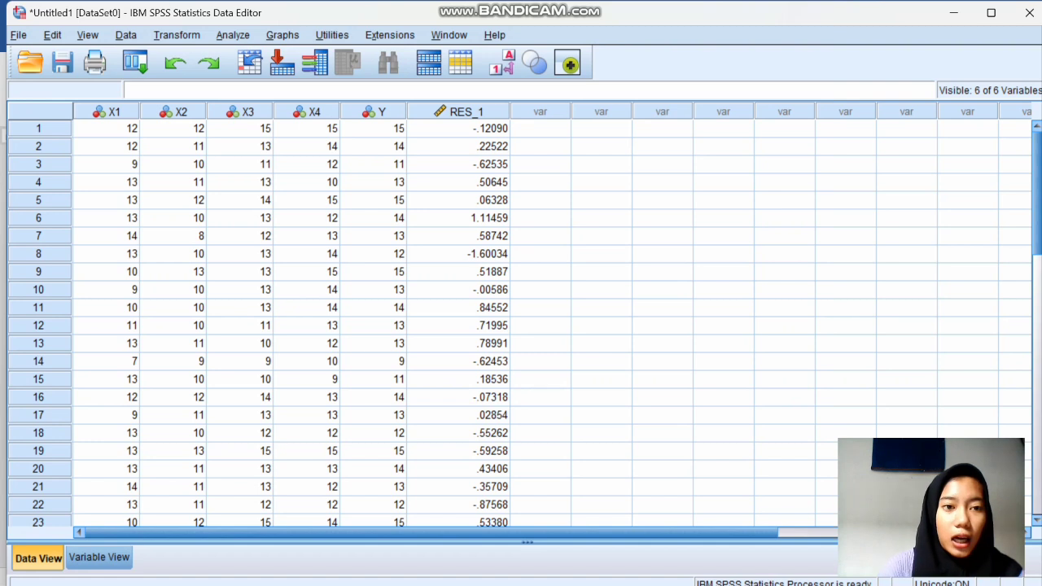
left_click(177, 35)
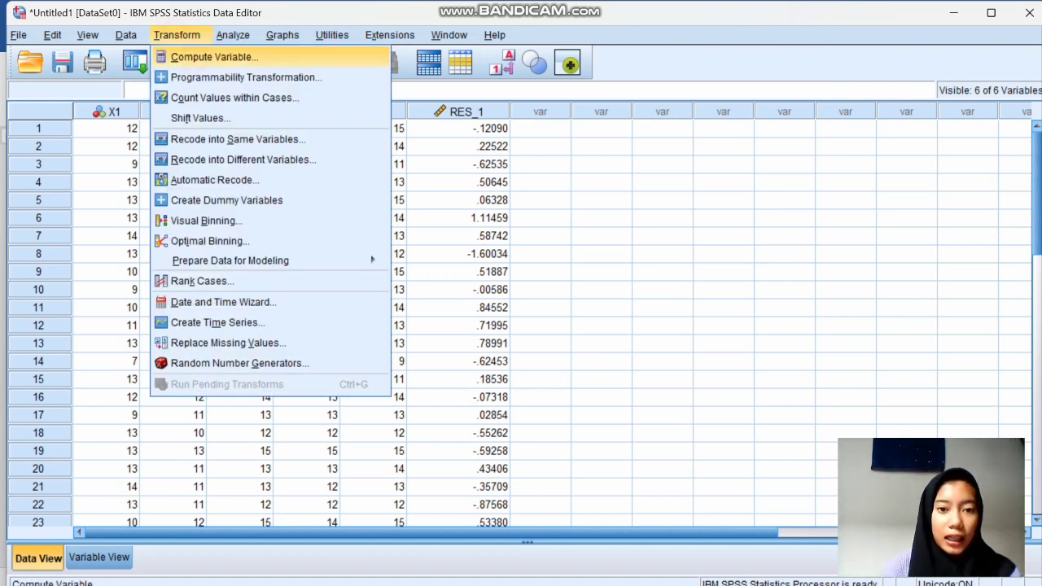
left_click(203, 58)
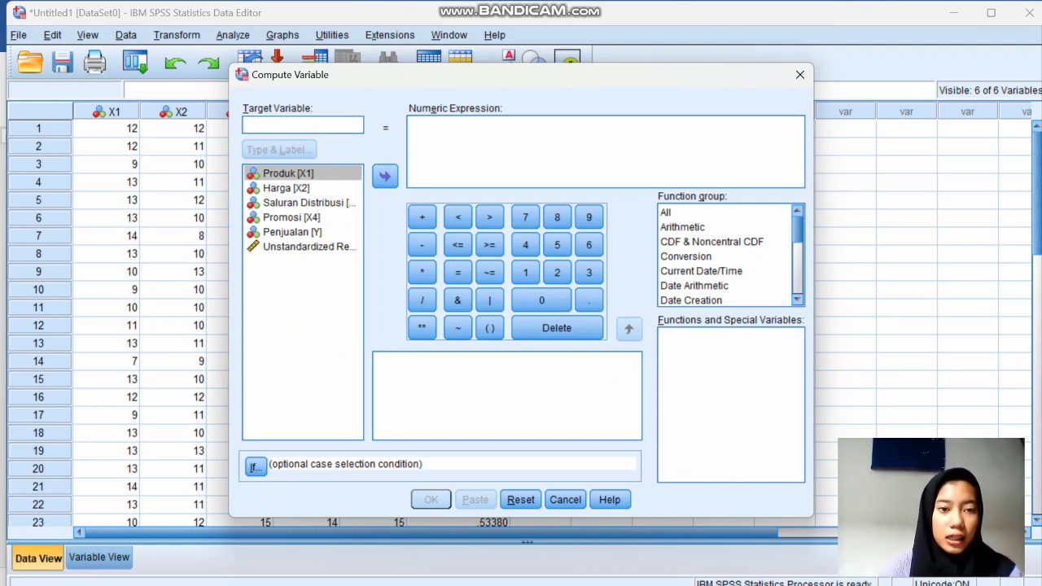
type("a")
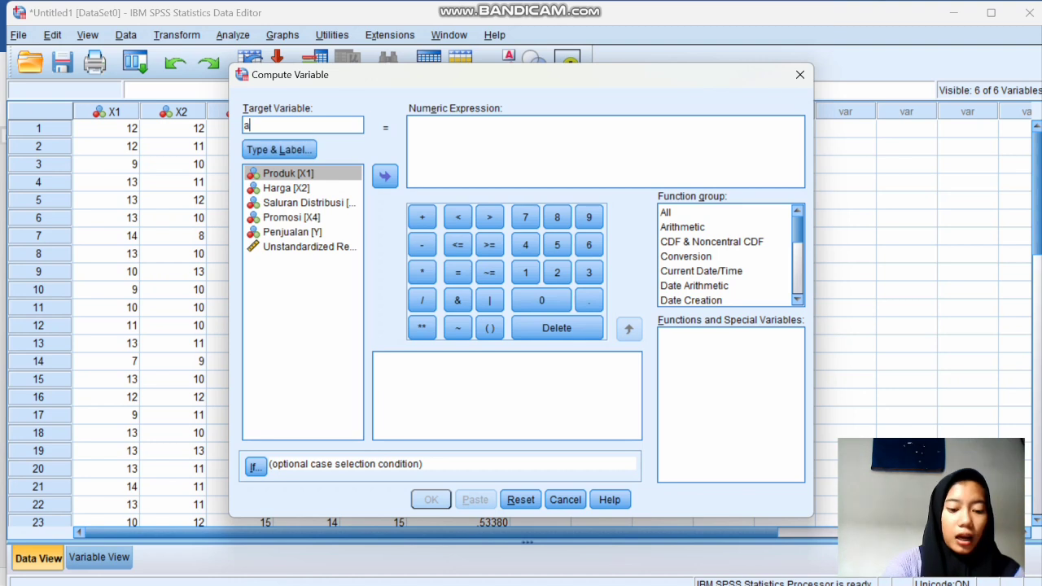
type("bs")
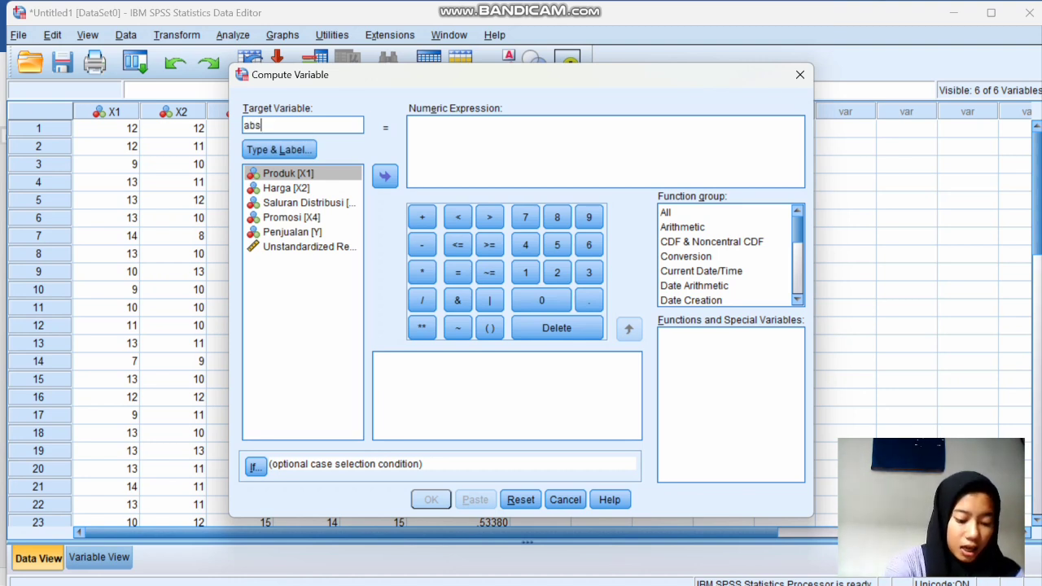
type("RES")
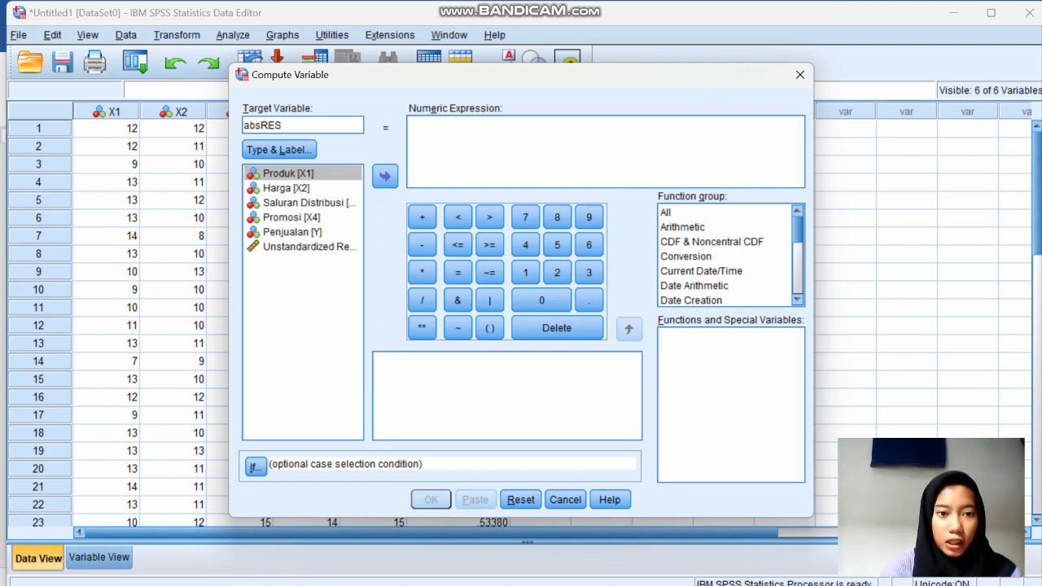
Set the numeric expression to ABS(RES_1), check the Abs function's description, and compute the variable
left_click(296, 246)
left_click(385, 176)
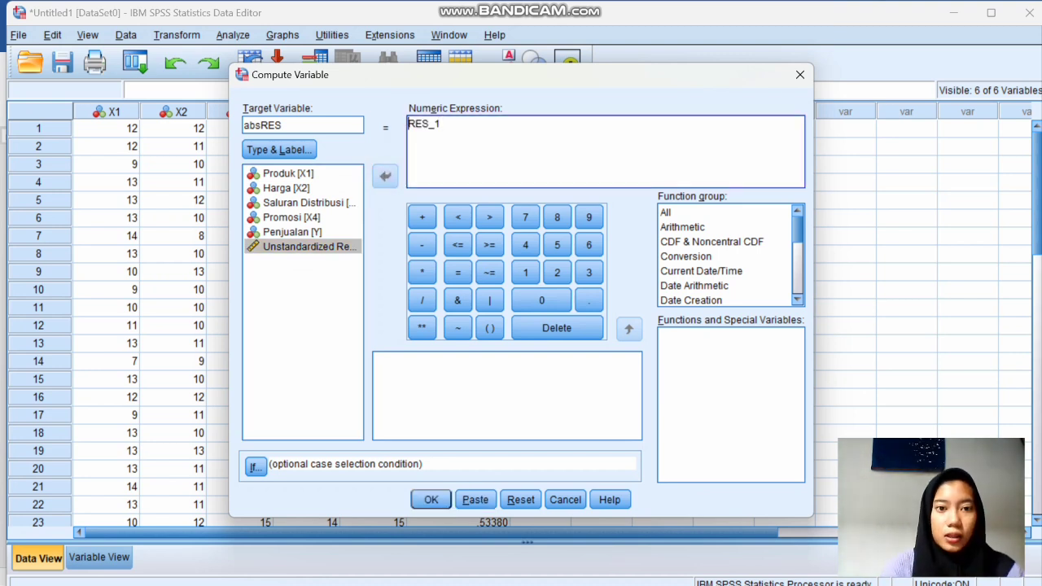
left_click(408, 124)
type("ABS")
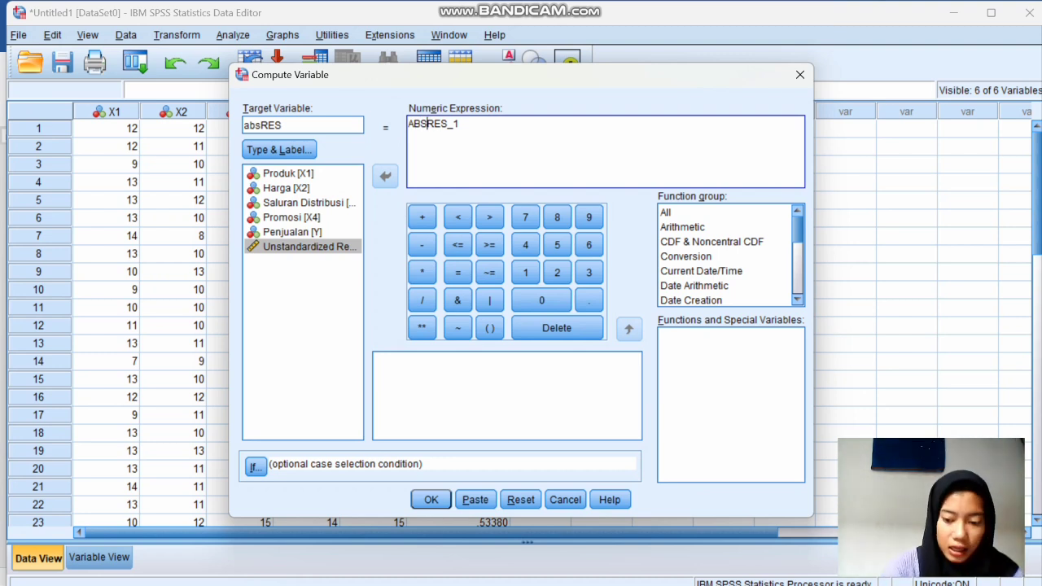
type("(RES_1)")
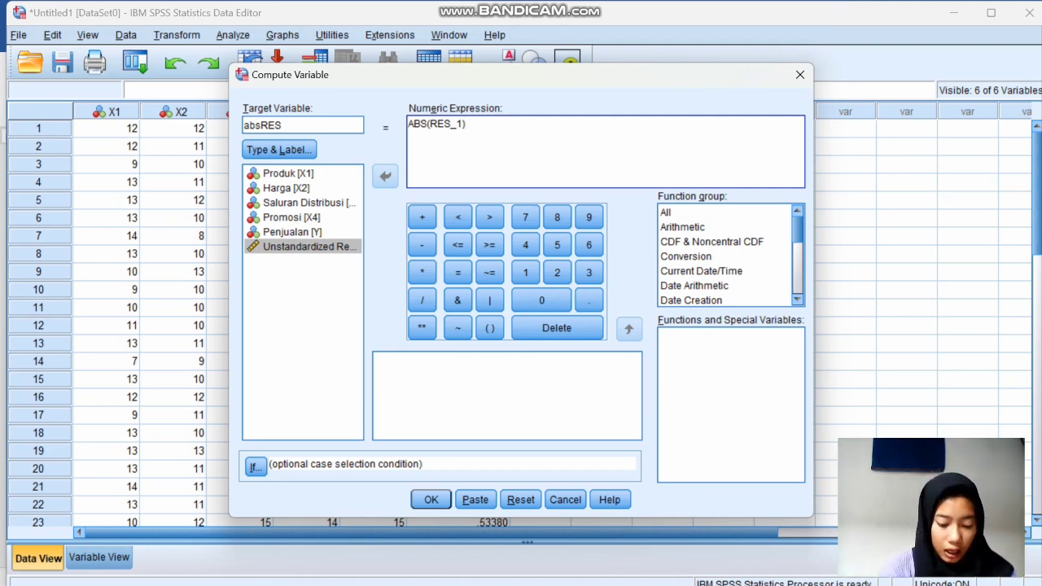
left_click(676, 212)
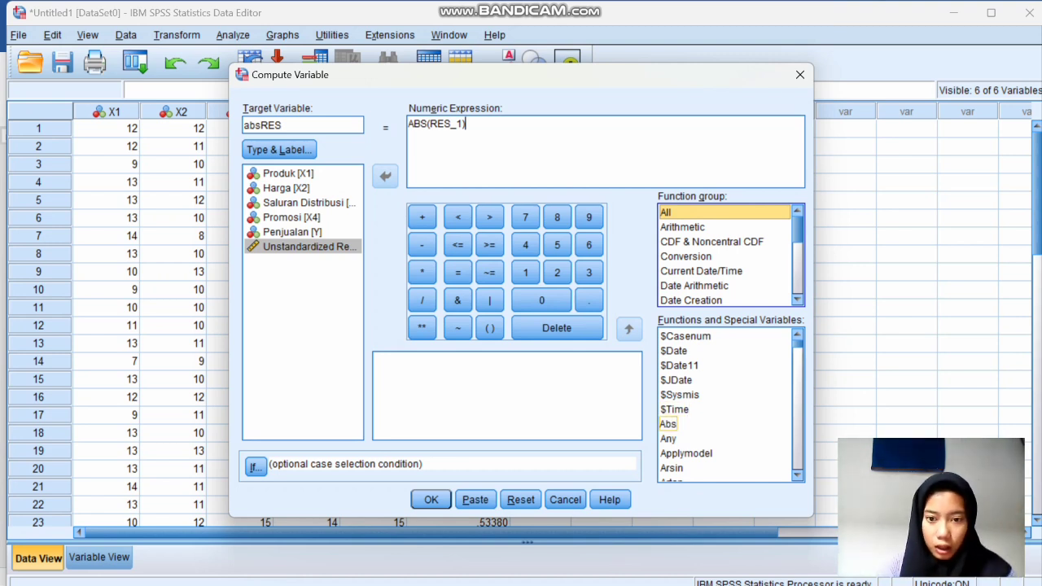
left_click(684, 424)
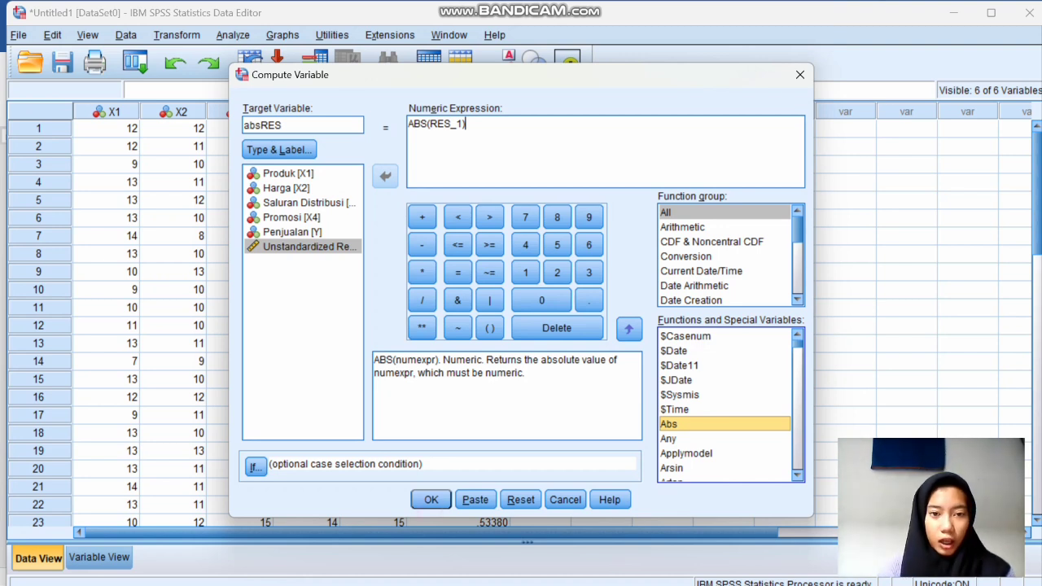
left_click(430, 499)
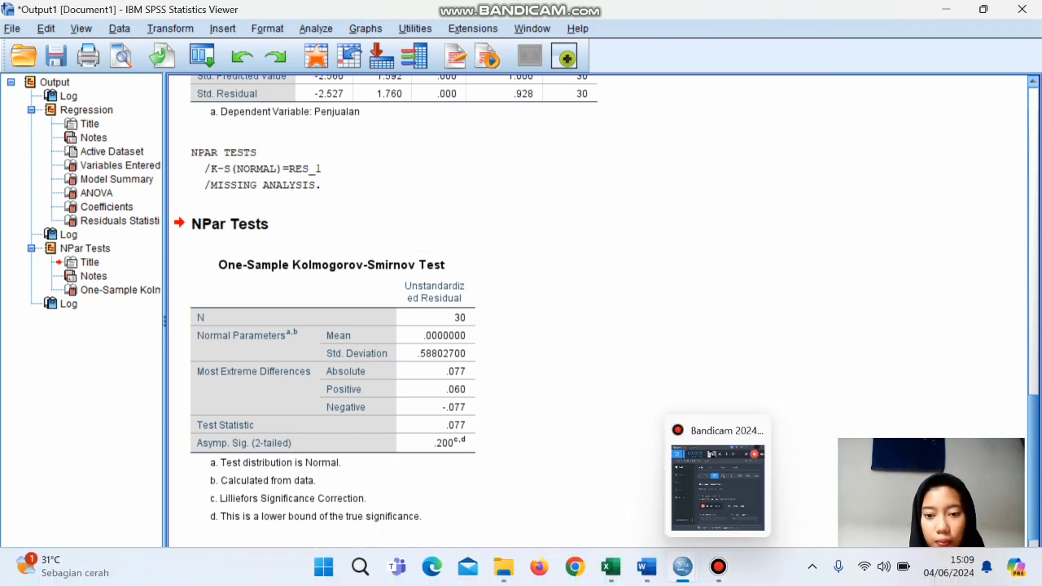
Switch to the SPSS dataset and replace Penjualan [Y] with absRES as the dependent variable of the linear regression
mouse_move(682, 567)
left_click(608, 488)
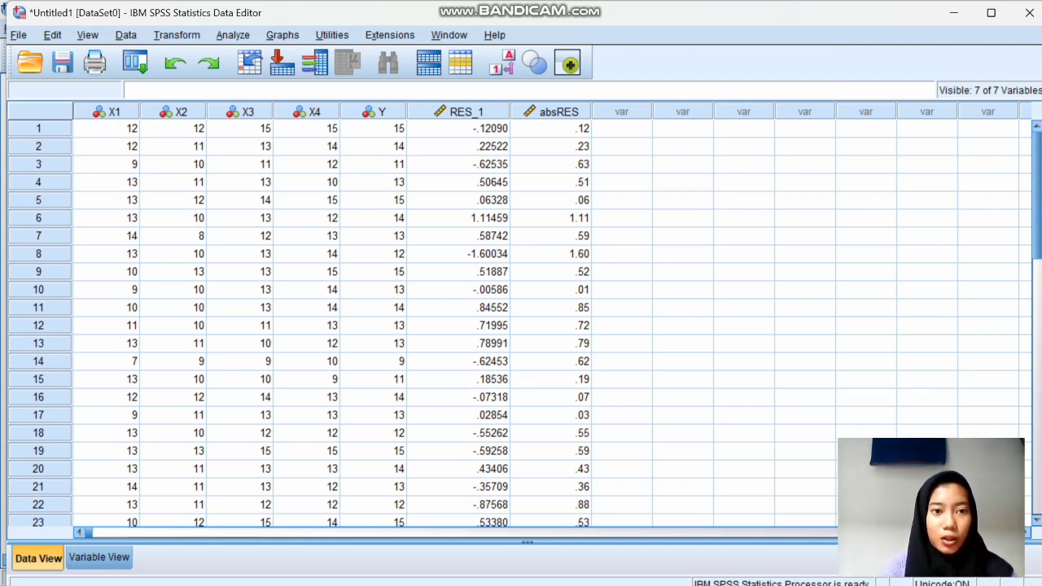
left_click(233, 35)
mouse_move(261, 225)
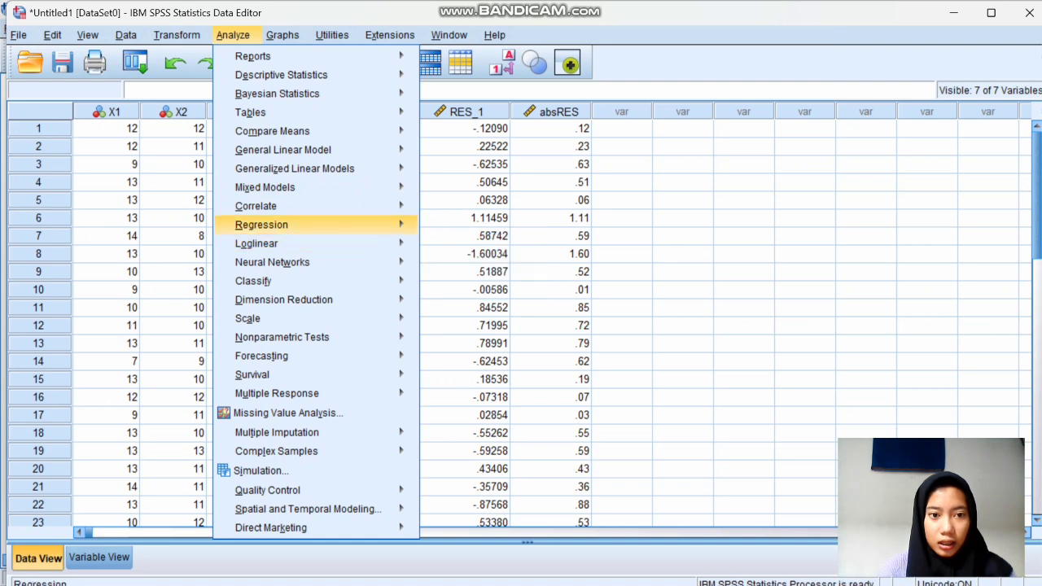
left_click(444, 246)
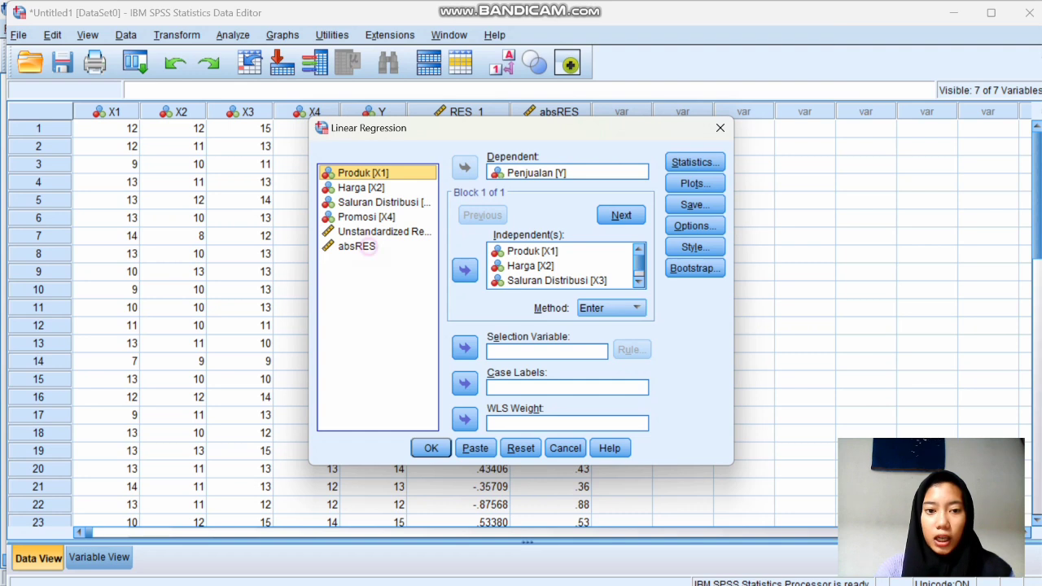
left_click(362, 246)
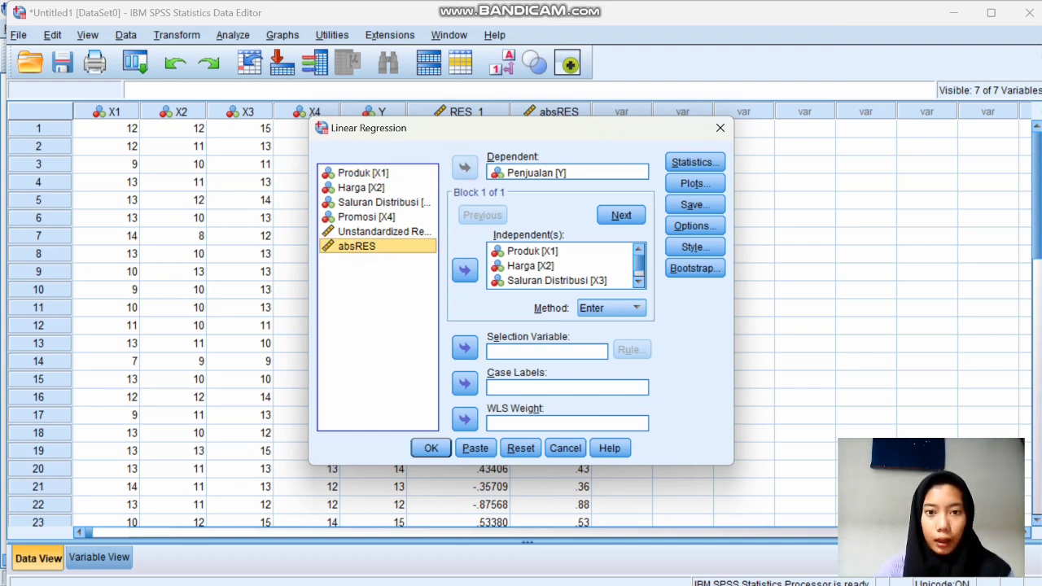
left_click(537, 173)
left_click(465, 168)
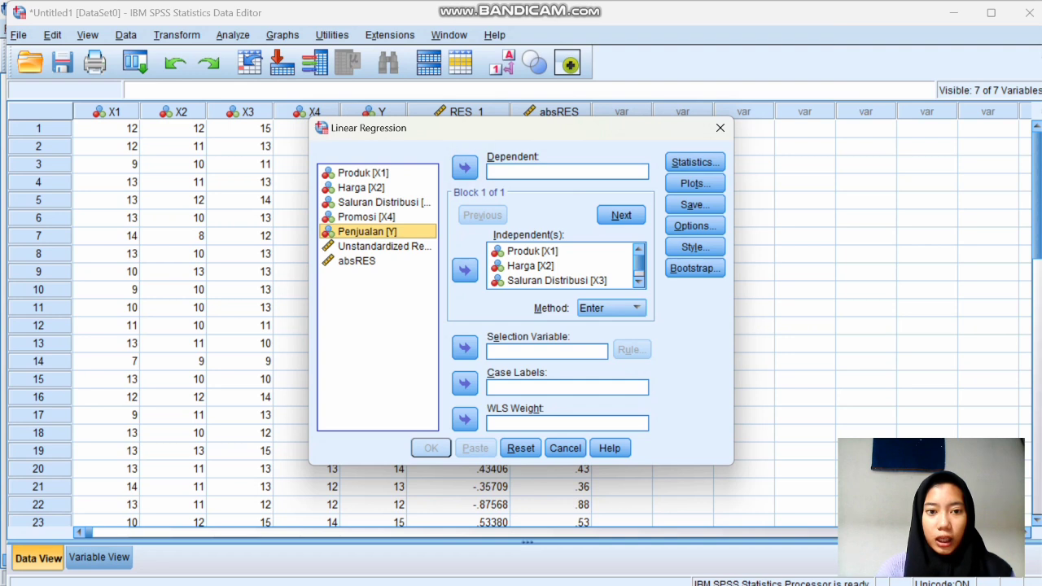
left_click(374, 260)
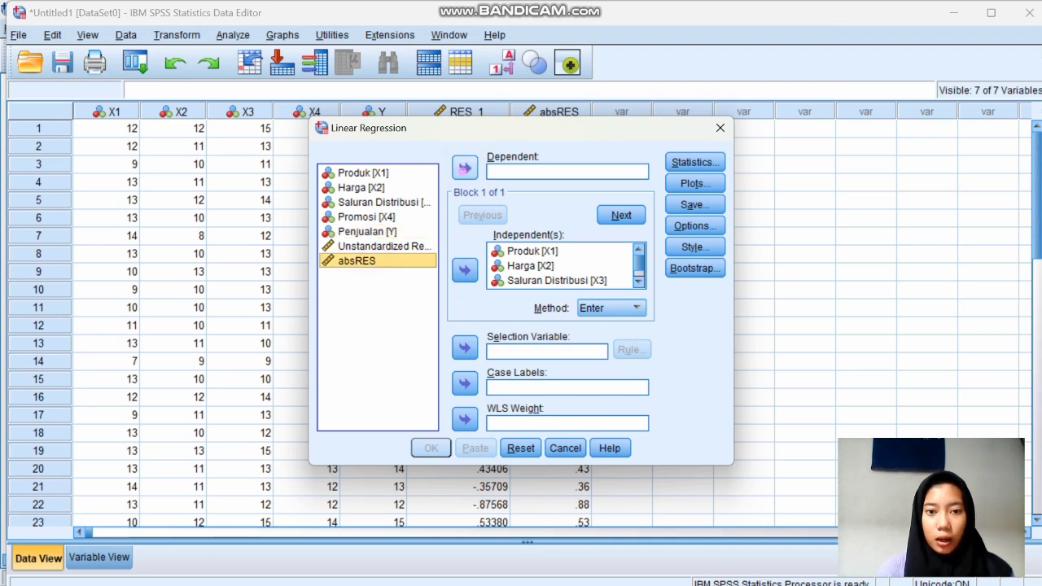
left_click(465, 168)
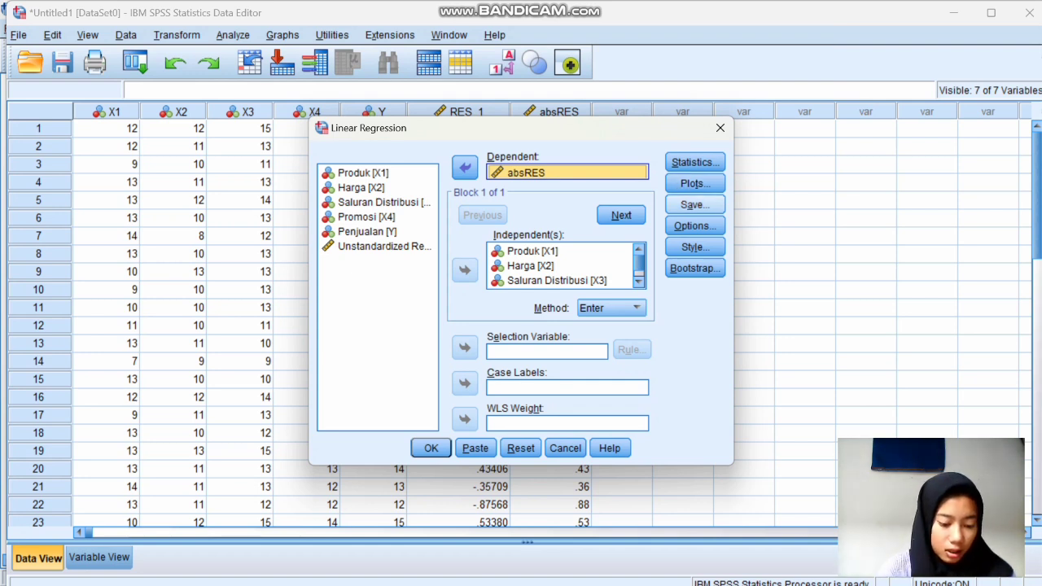
Check that Unstandardized residuals are set to be saved and run the absRES regression
left_click(694, 204)
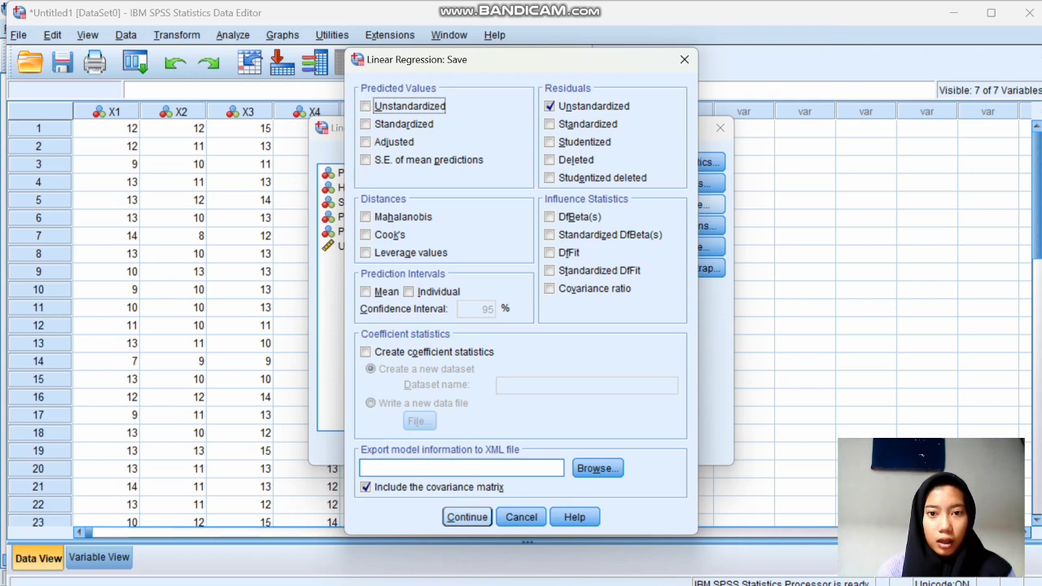
key("Return")
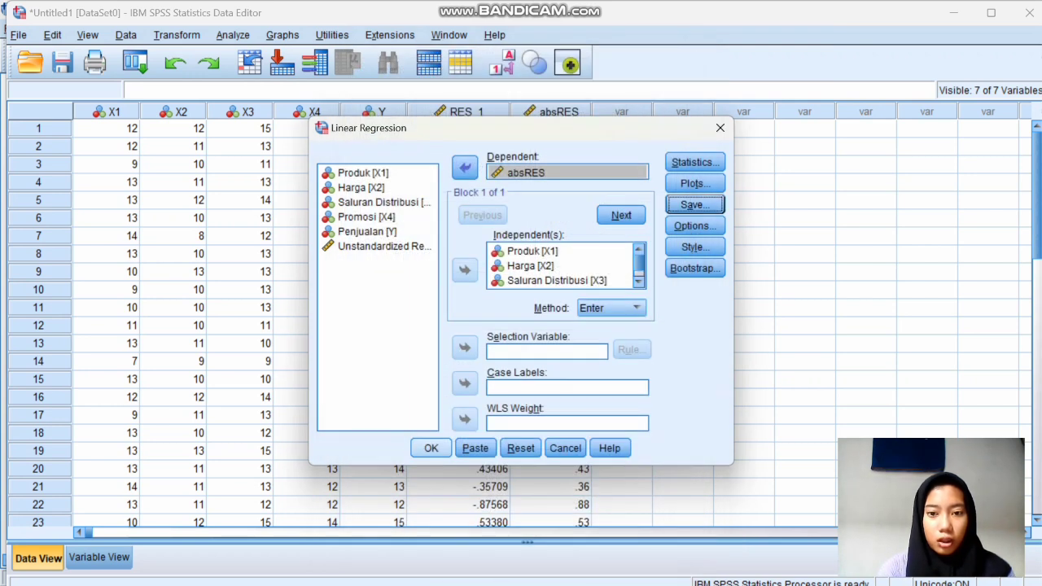
key("Return")
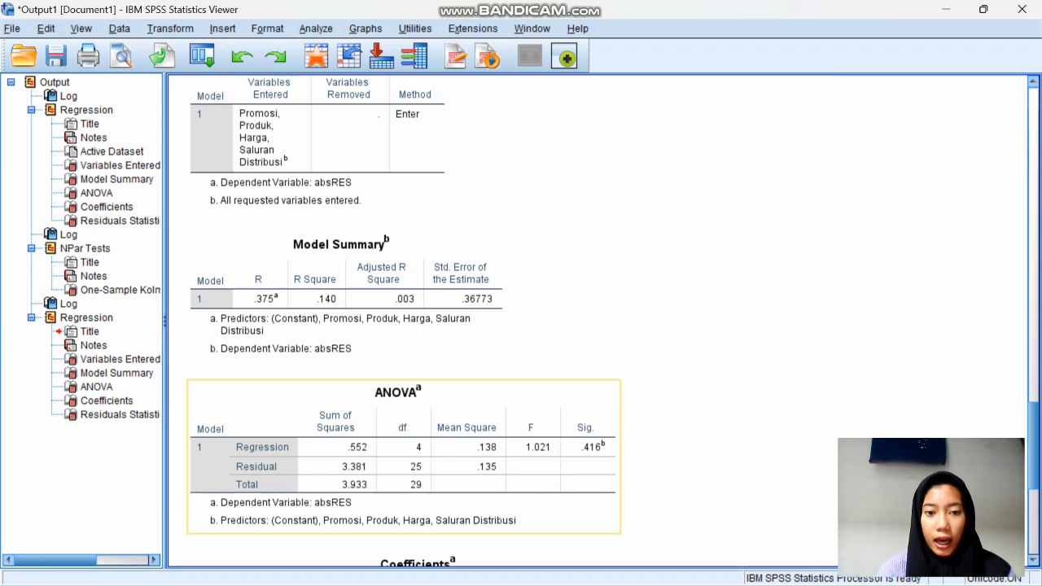
Compare the ANOVA output with Tabel 4.5 Uji heteroskedasitas in the Word document and read its conclusion and the Uji Multikolinearitas section
mouse_move(682, 567)
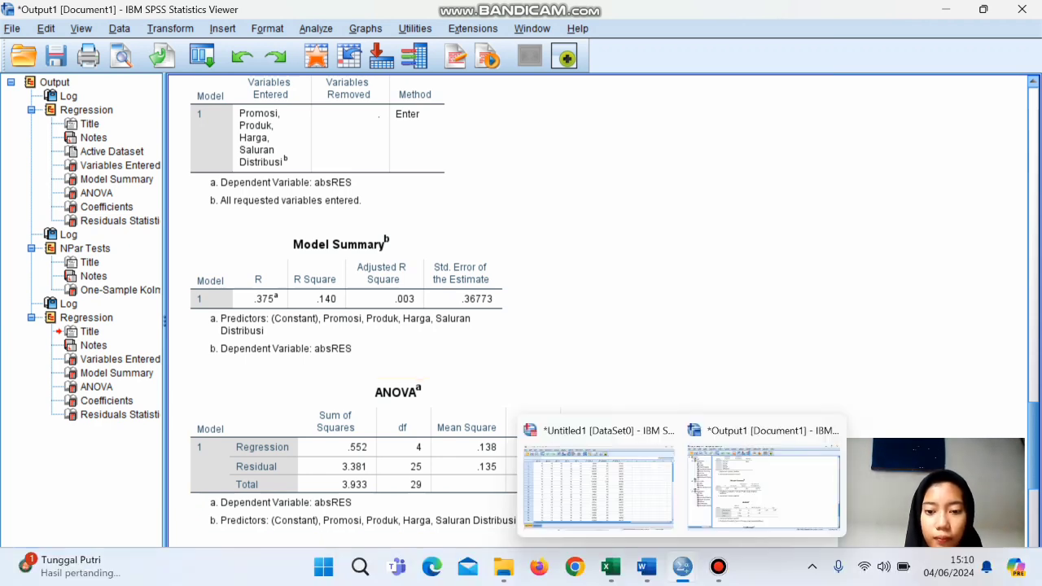
mouse_move(646, 566)
left_click(649, 489)
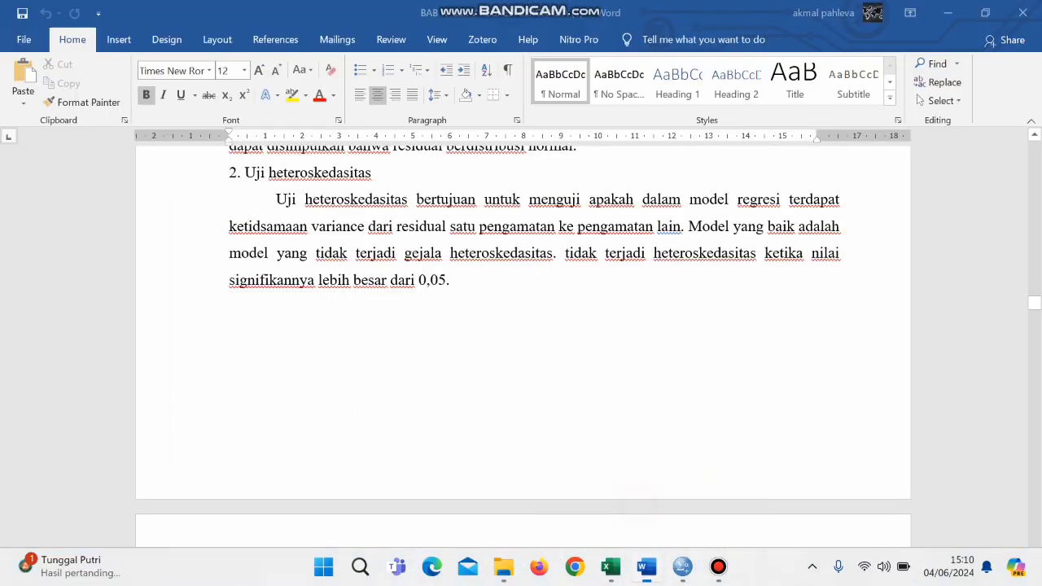
left_click_drag(1034, 302, 1034, 355)
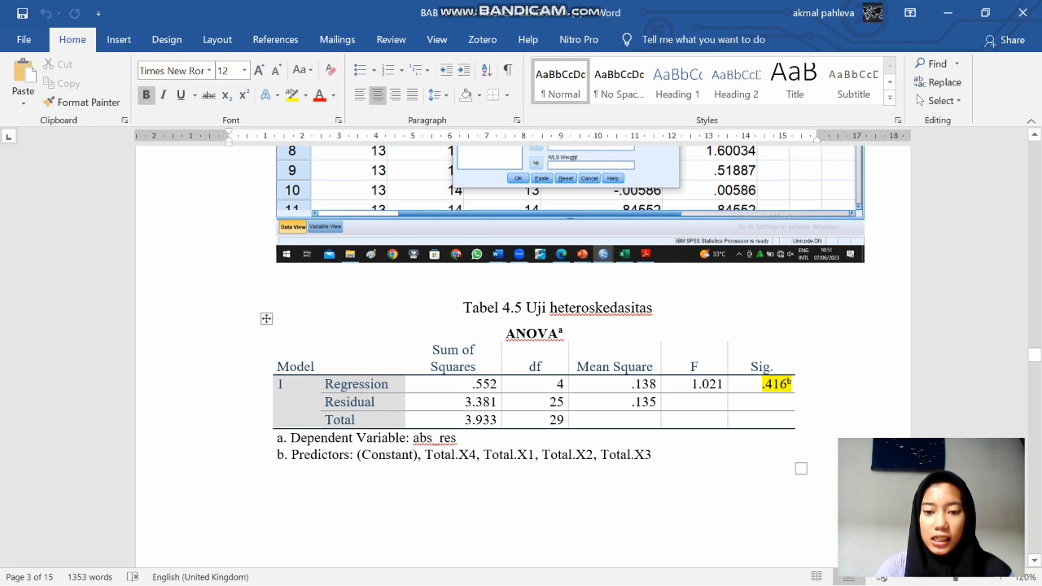
mouse_move(682, 566)
left_click(719, 500)
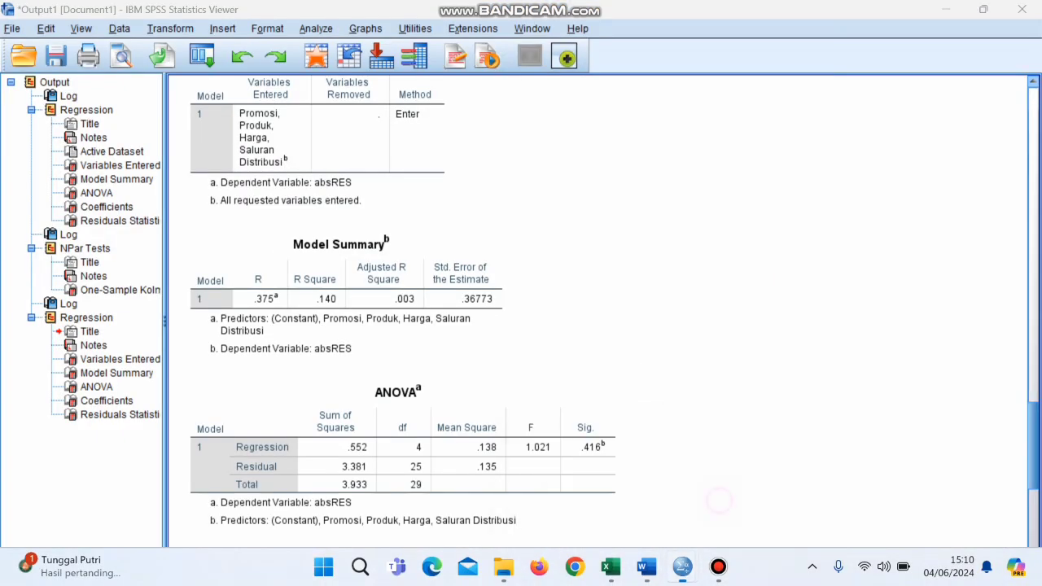
mouse_move(647, 567)
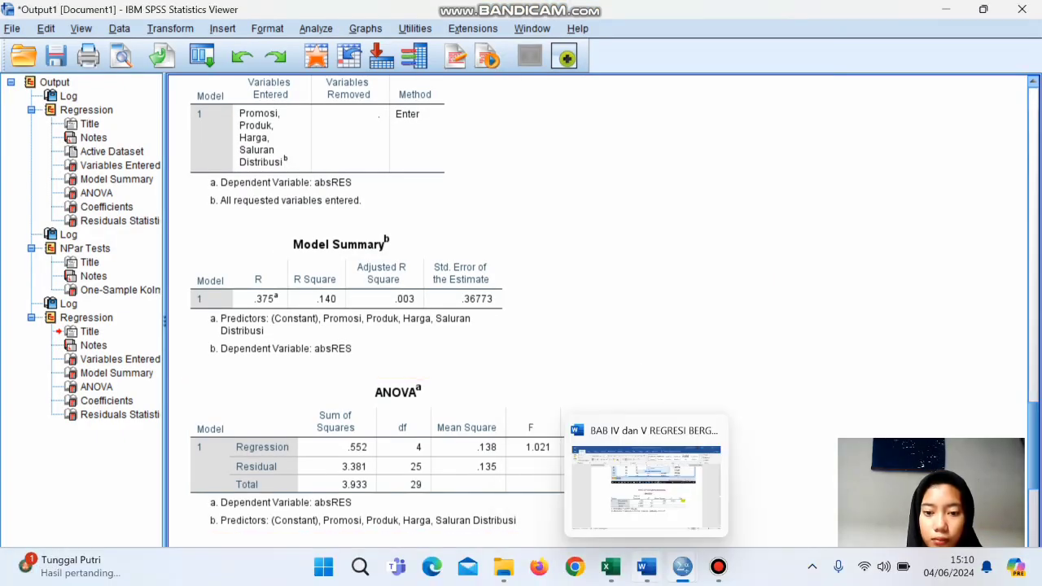
left_click(639, 488)
left_click_drag(1034, 355, 1034, 361)
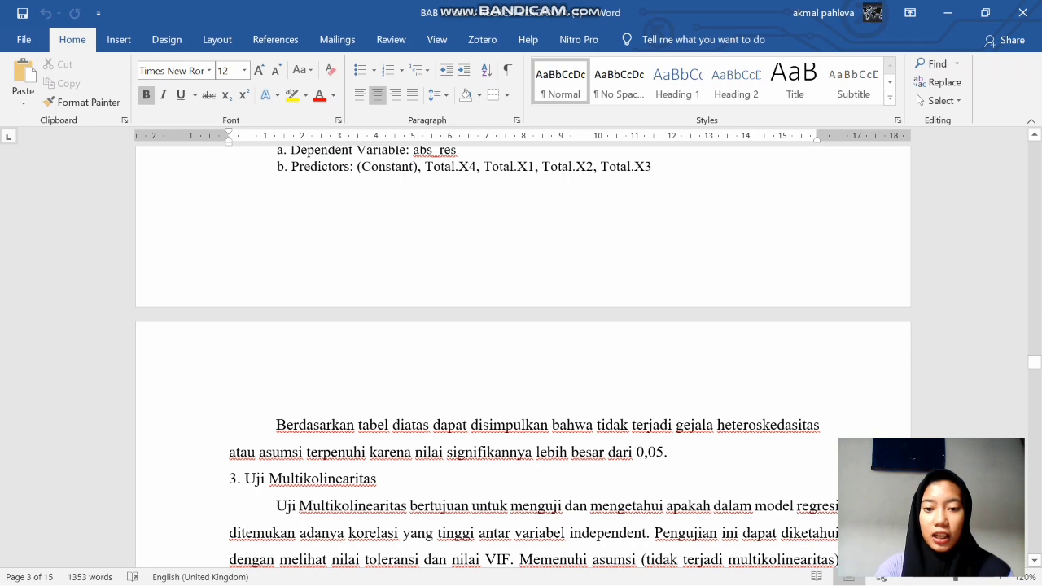
left_click_drag(1034, 362, 1034, 359)
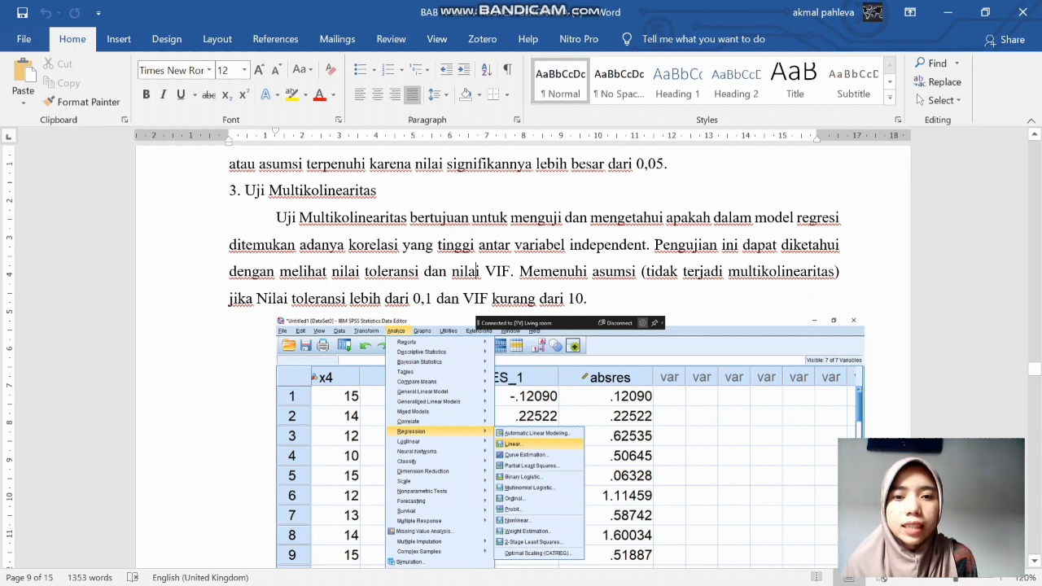
Switch to the SPSS dataset, add Collinearity diagnostics to the linear regression statistics, and run the regression with absRES as dependent
mouse_move(683, 567)
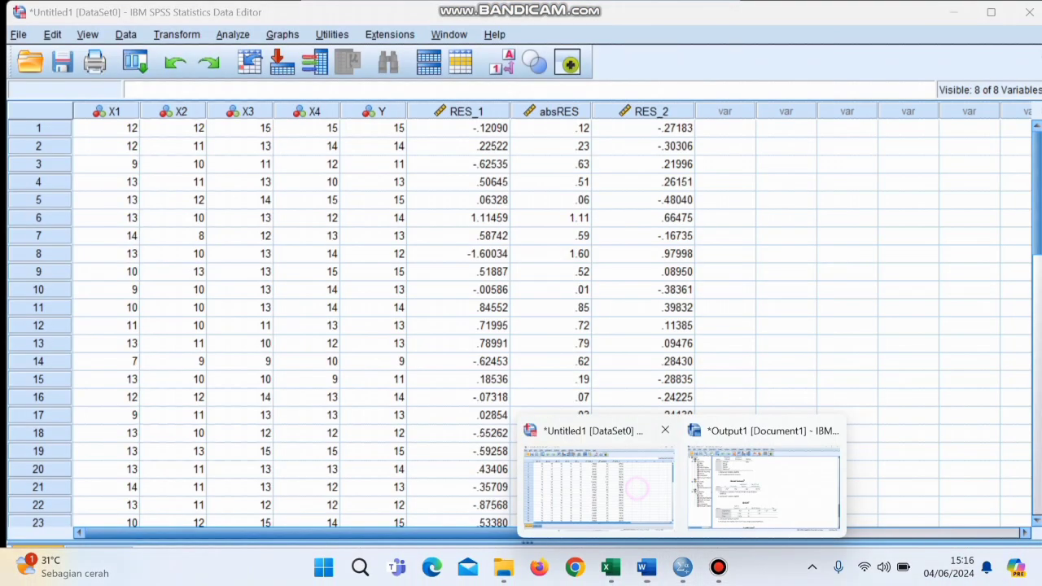
left_click(598, 480)
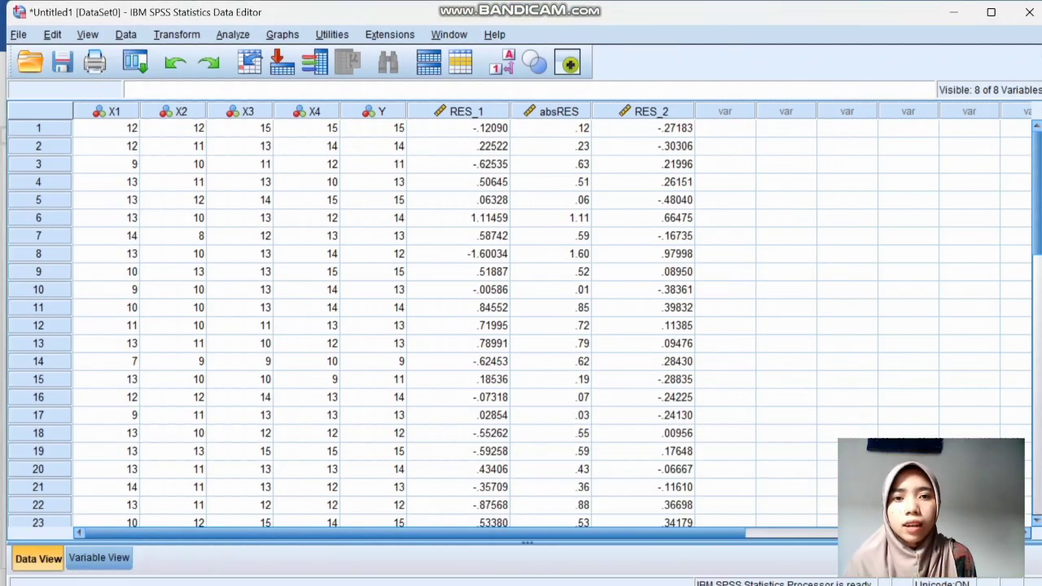
left_click(232, 34)
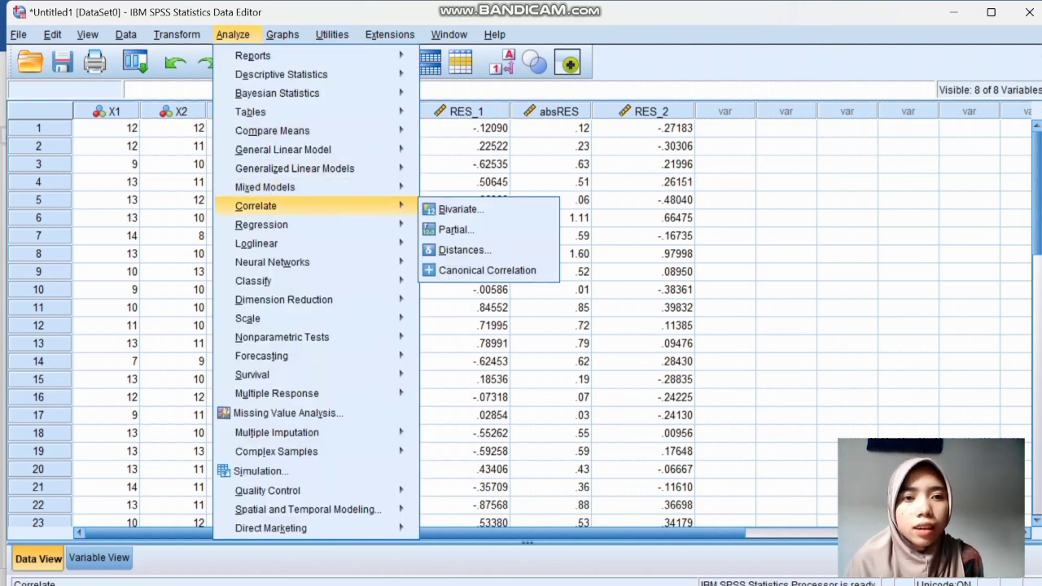
mouse_move(269, 225)
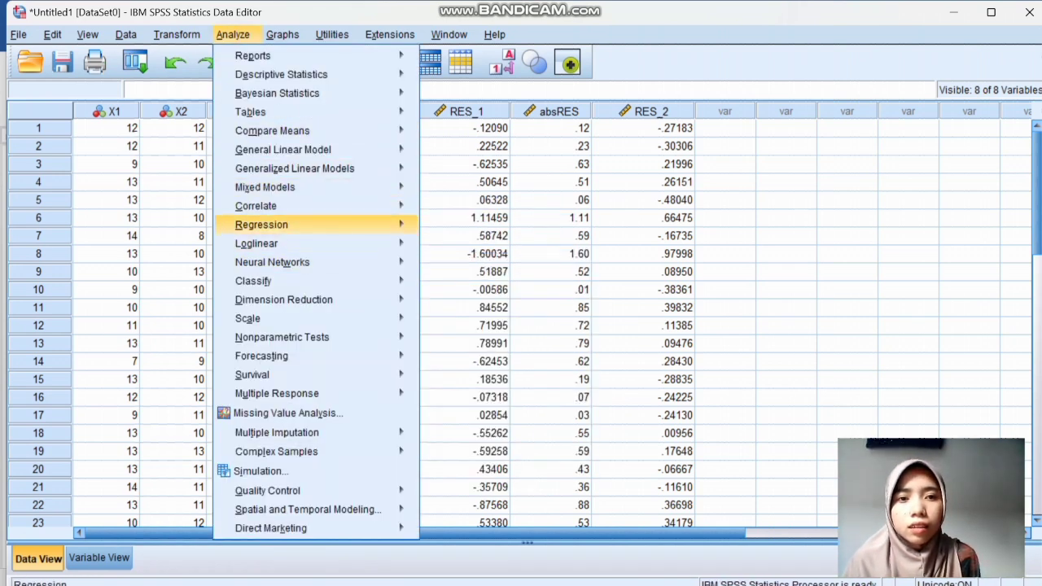
mouse_move(358, 243)
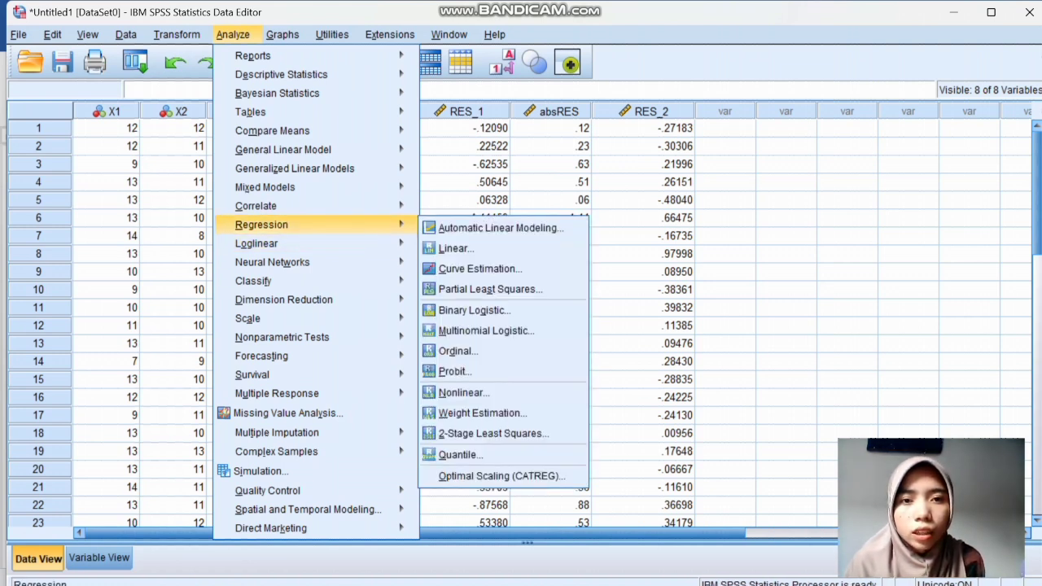
left_click(454, 248)
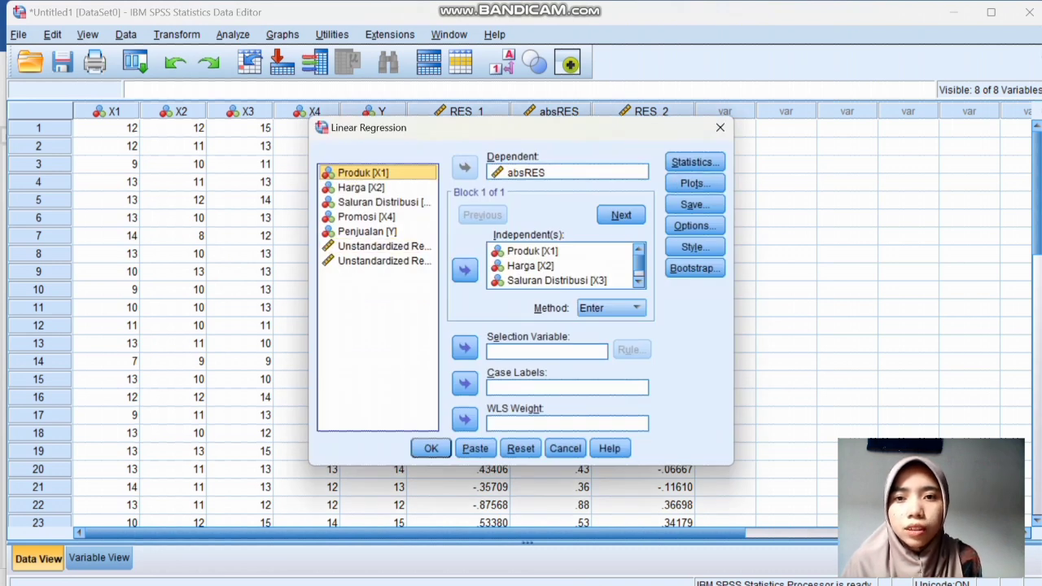
left_click(695, 162)
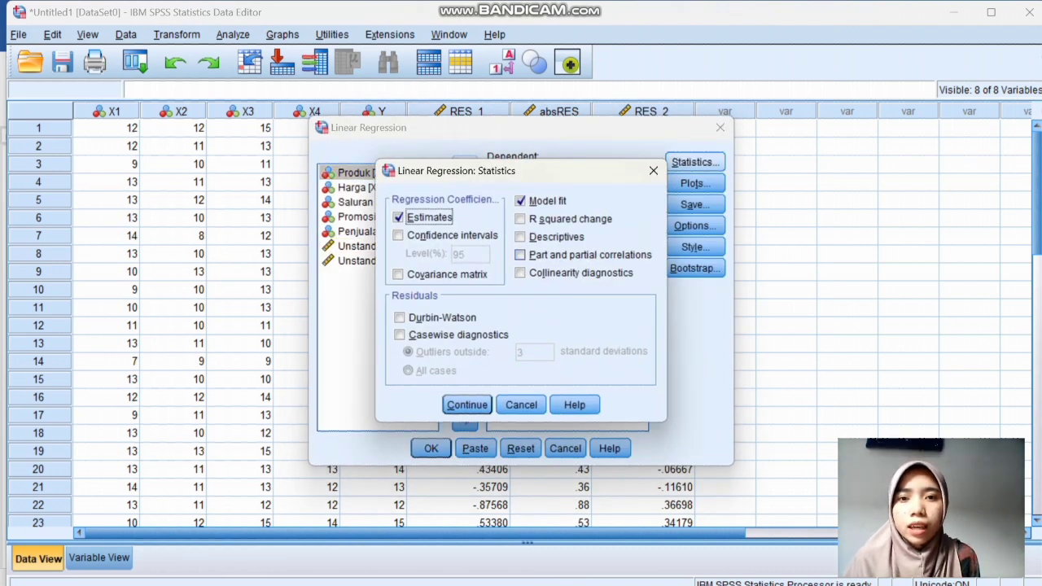
left_click(520, 272)
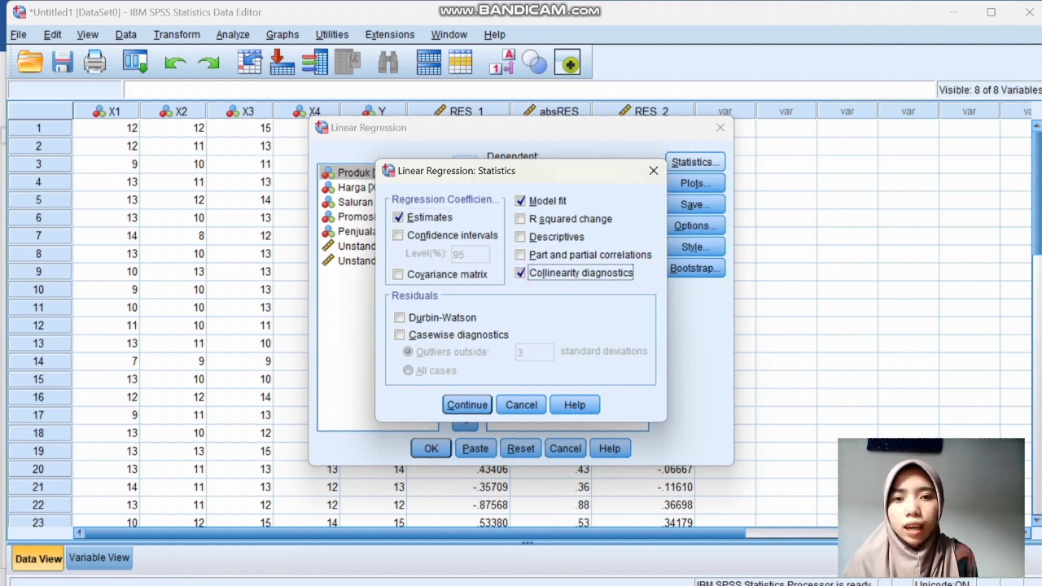
left_click(466, 405)
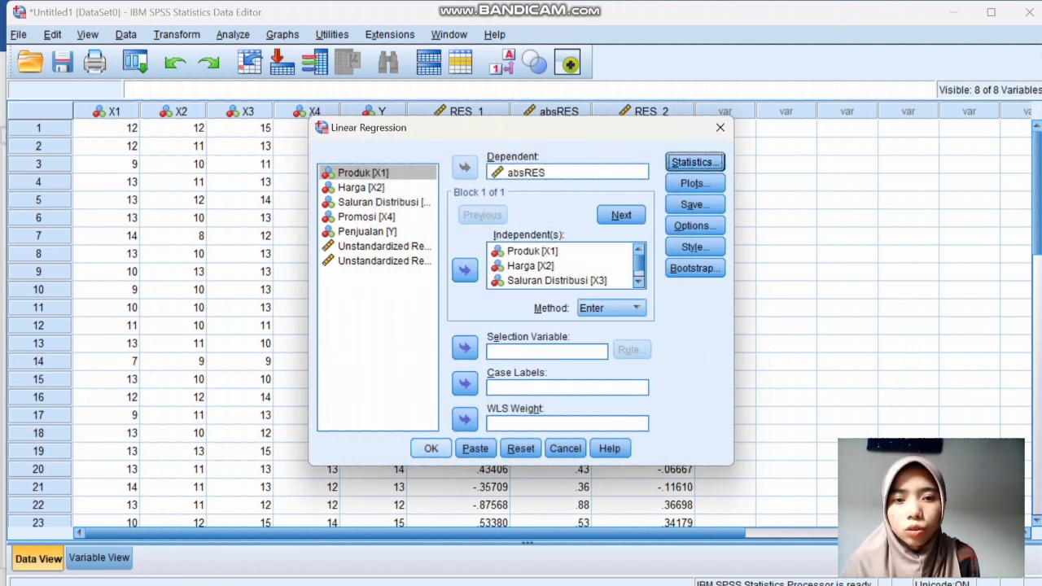
left_click(429, 449)
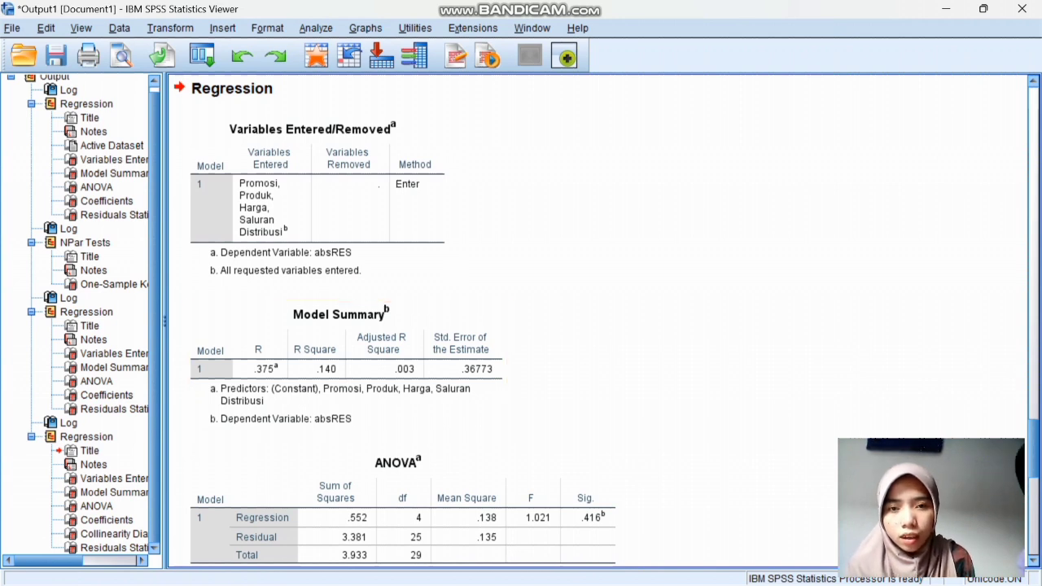
Compare the Coefficients output's Tolerance and VIF values with Tabel 4.6 Uji Multikolinearitas in the Word document
left_click_drag(1034, 447, 1034, 487)
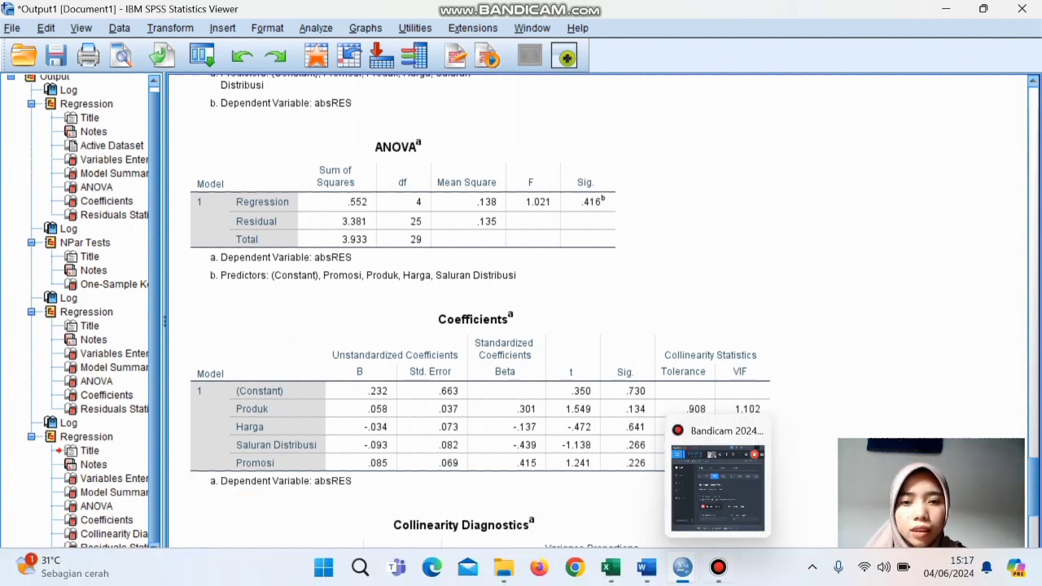
left_click(647, 567)
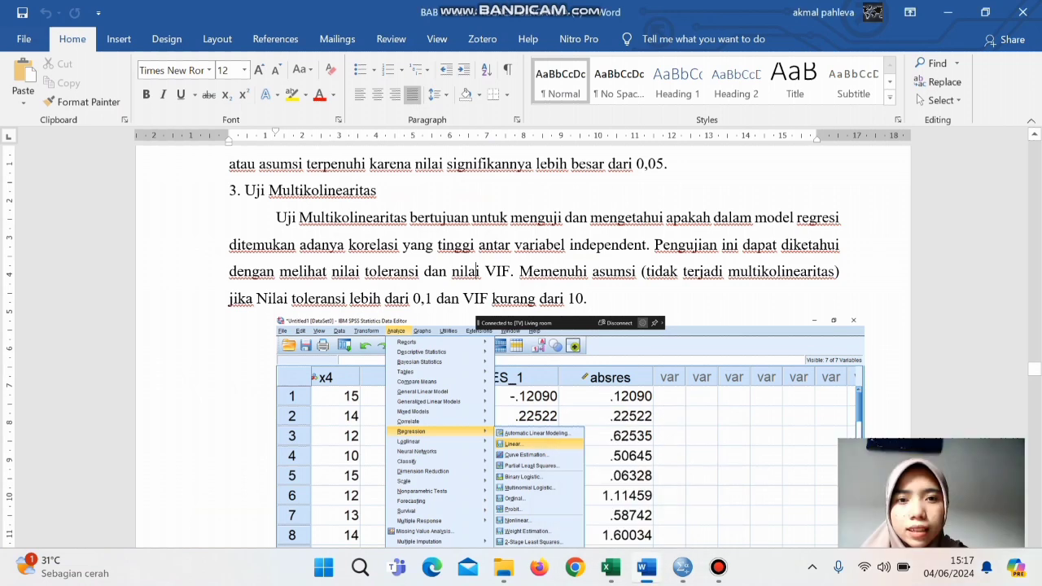
left_click_drag(1034, 368, 1034, 395)
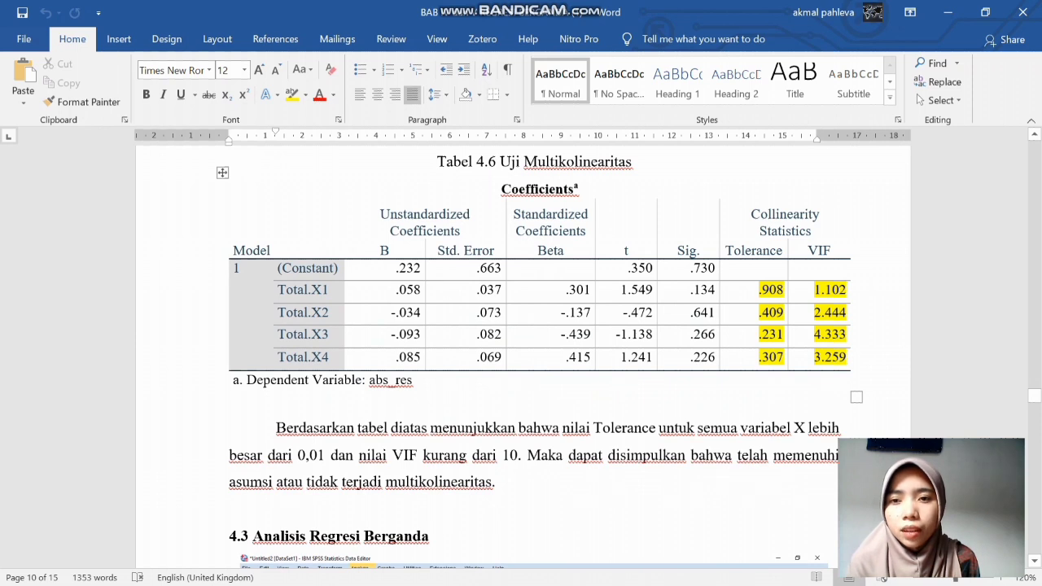
mouse_move(682, 567)
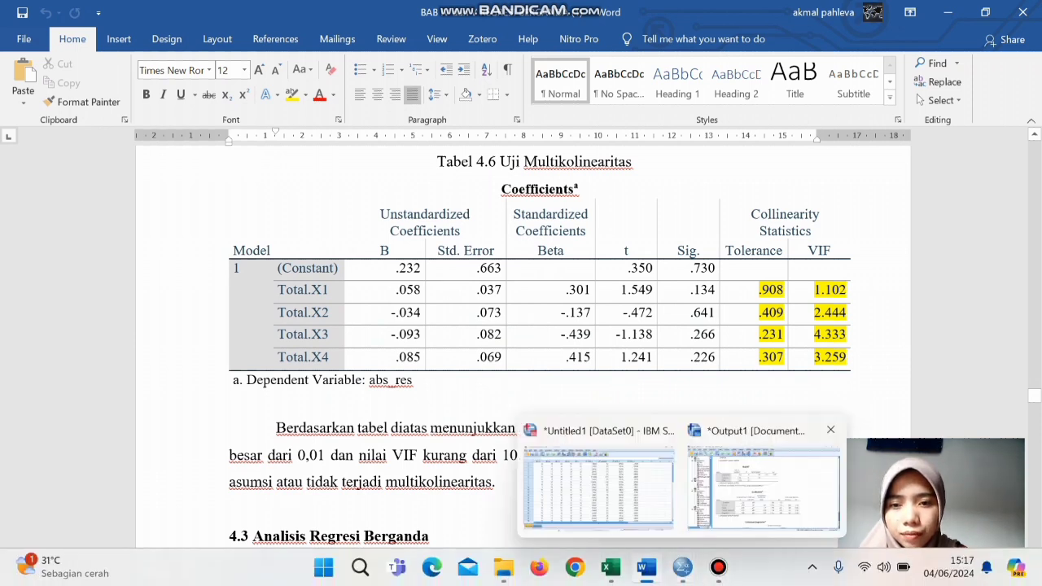
left_click(763, 487)
mouse_move(647, 568)
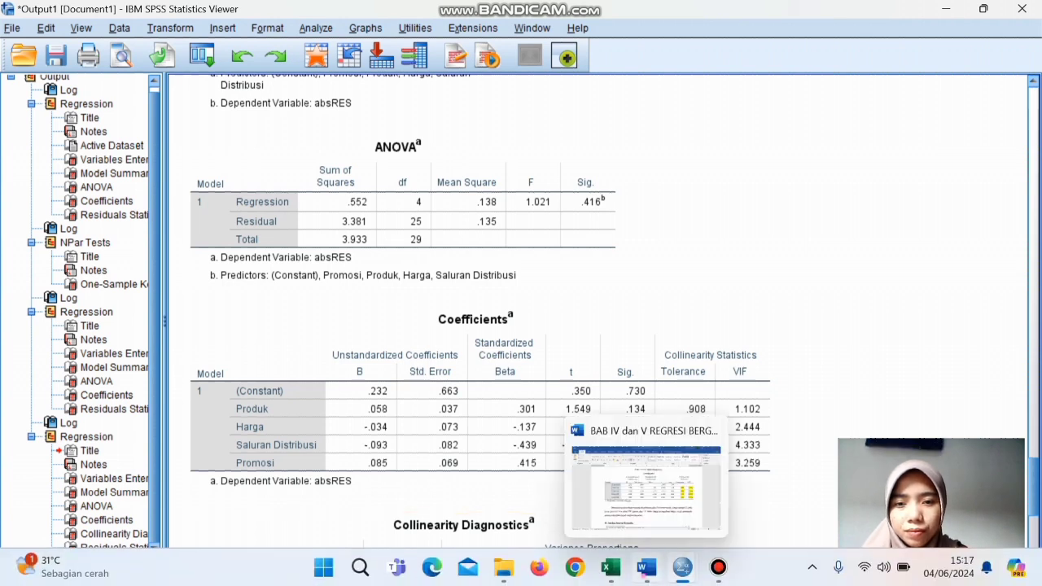
left_click(646, 487)
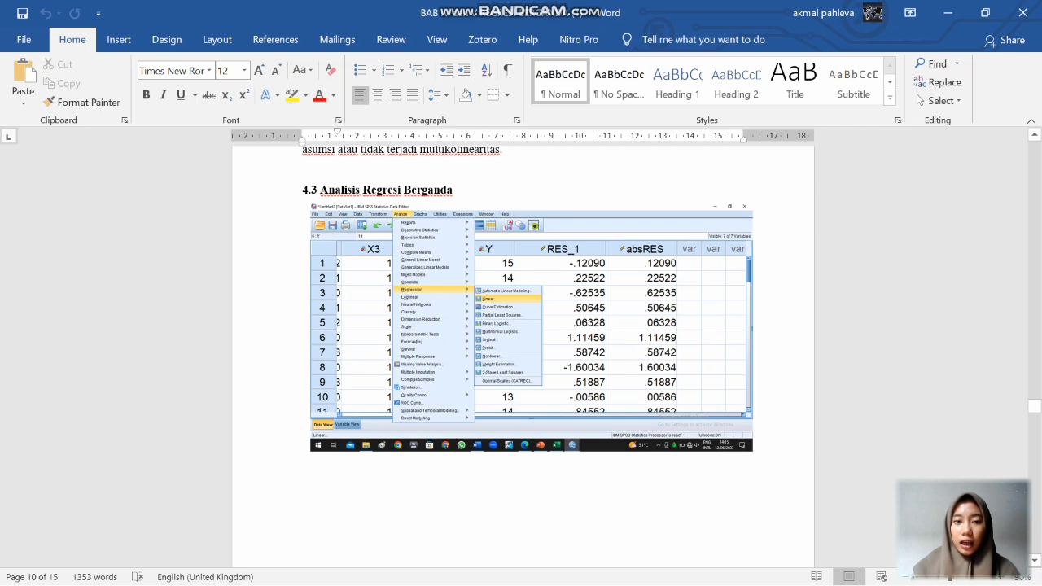
Switch to the SPSS dataset and run a linear regression with absRES as dependent, keeping the existing independent variables and the Enter method
mouse_move(734, 566)
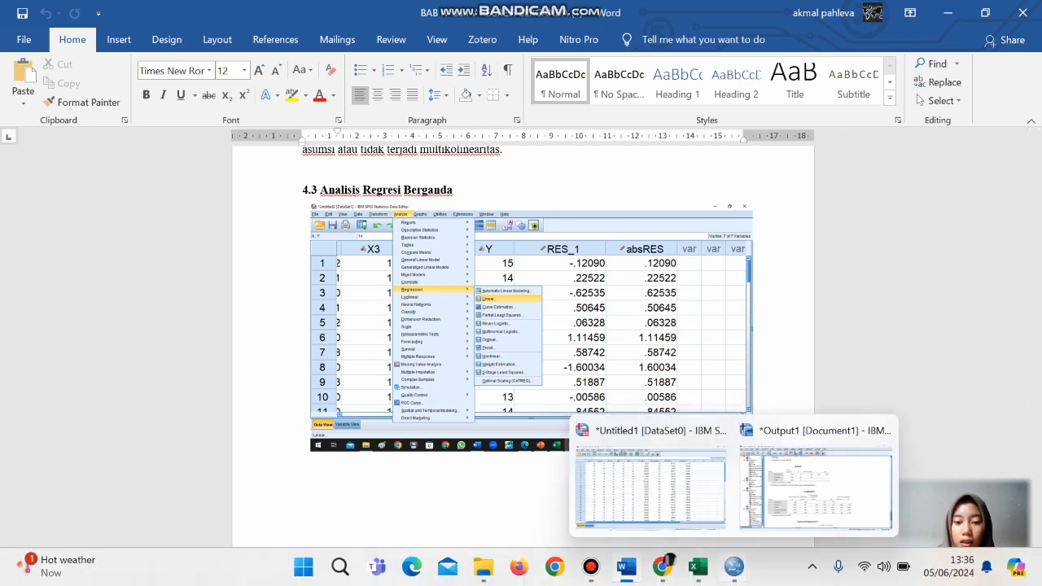
left_click(688, 505)
key("Return")
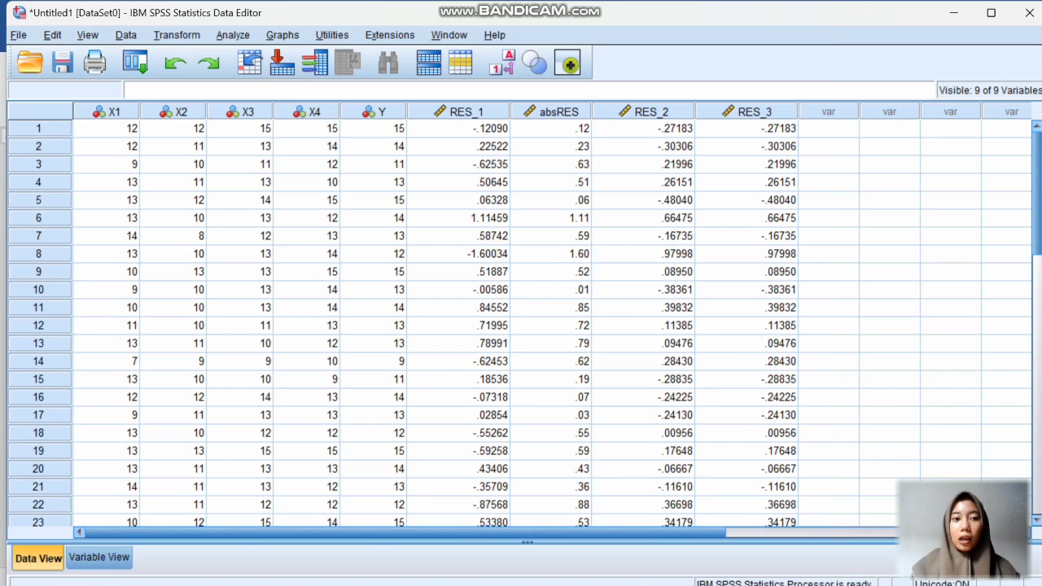
left_click(241, 35)
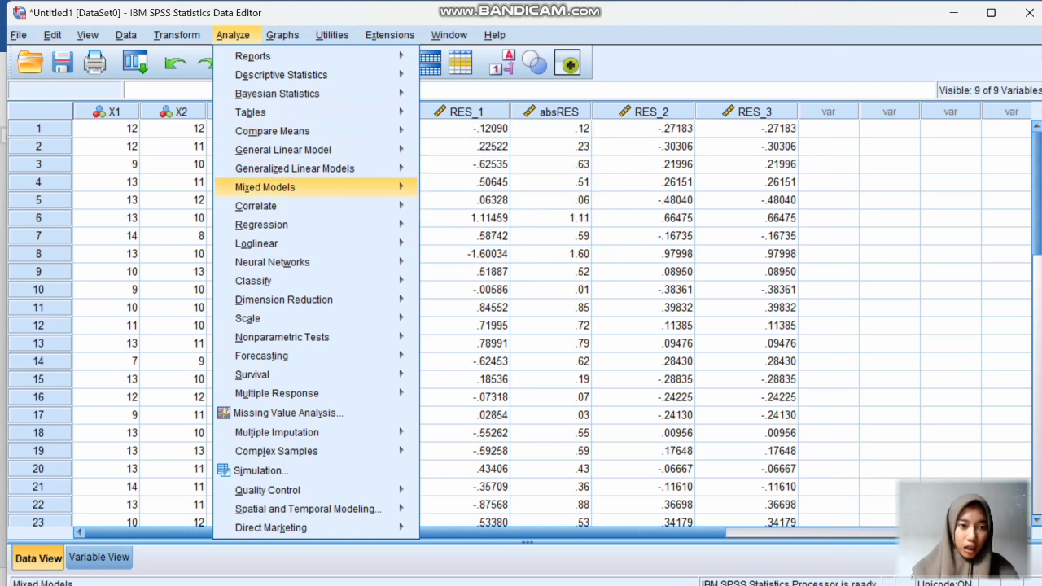
mouse_move(261, 225)
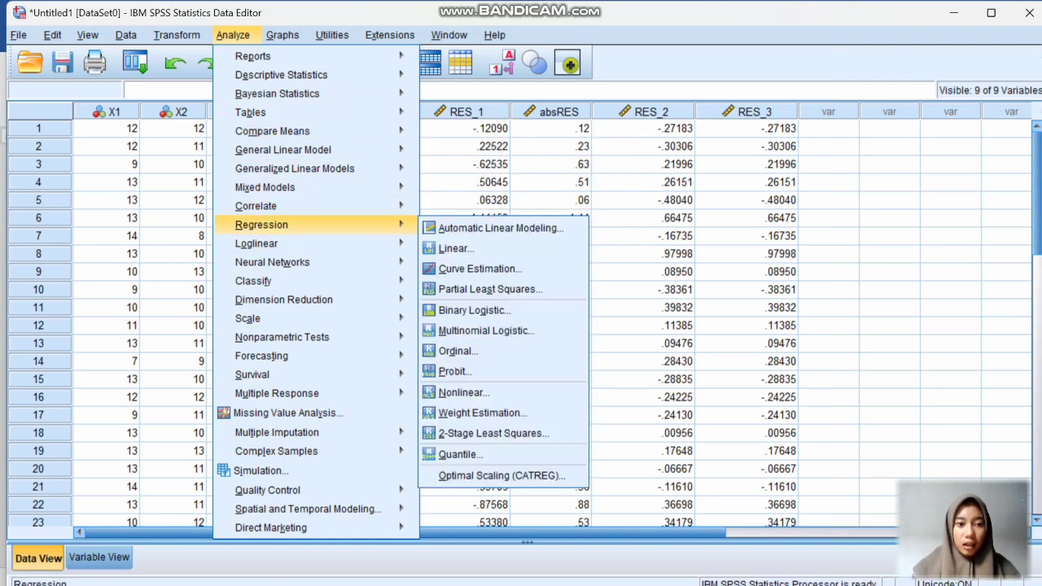
left_click(453, 249)
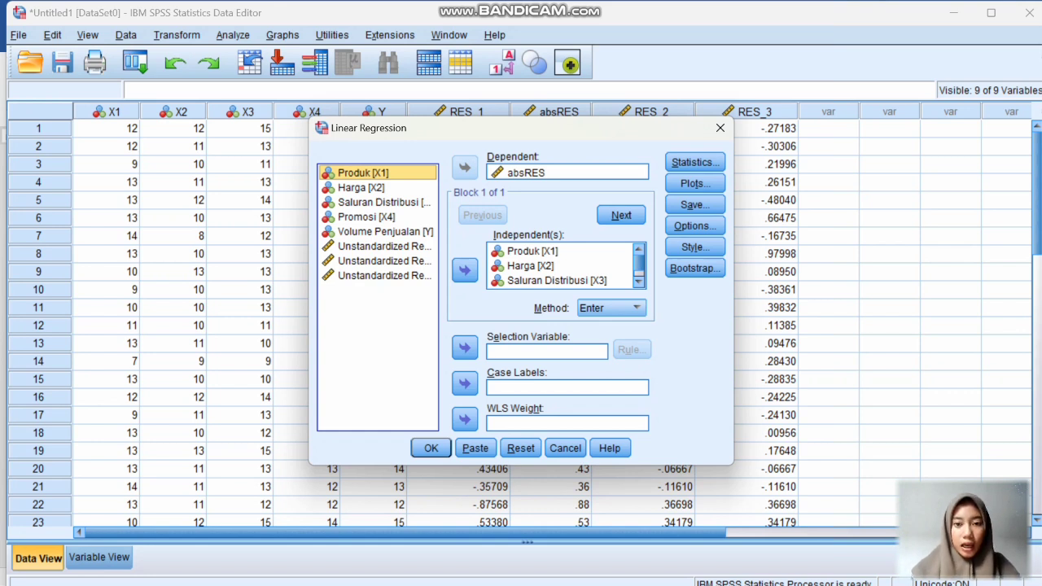
left_click(431, 448)
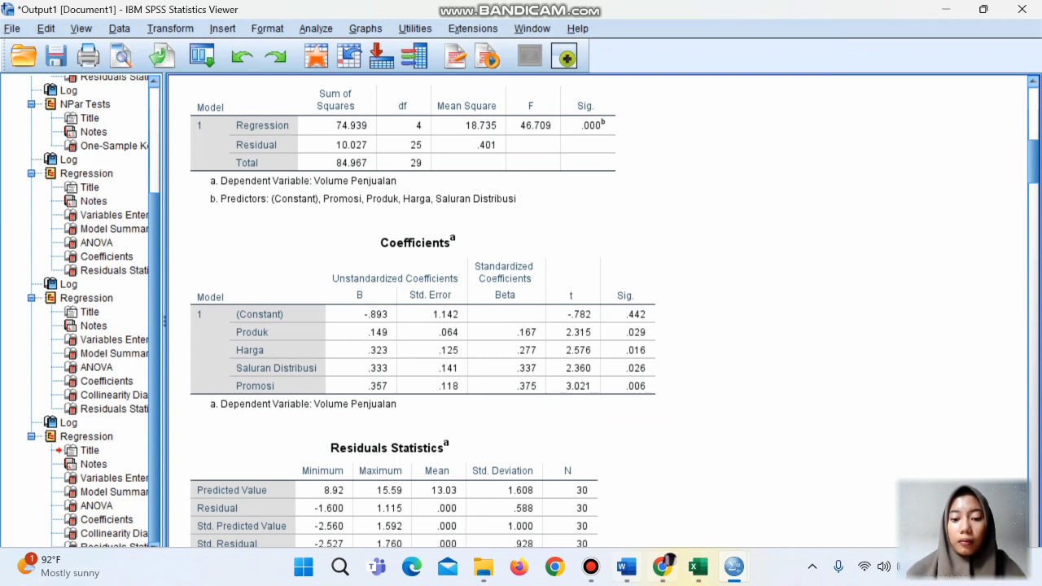
Compare the Volume Penjualan Coefficients output with Tabel 4.7 Regresi berganda in the Word document and read the regression equation and coefficient interpretations
left_click(626, 567)
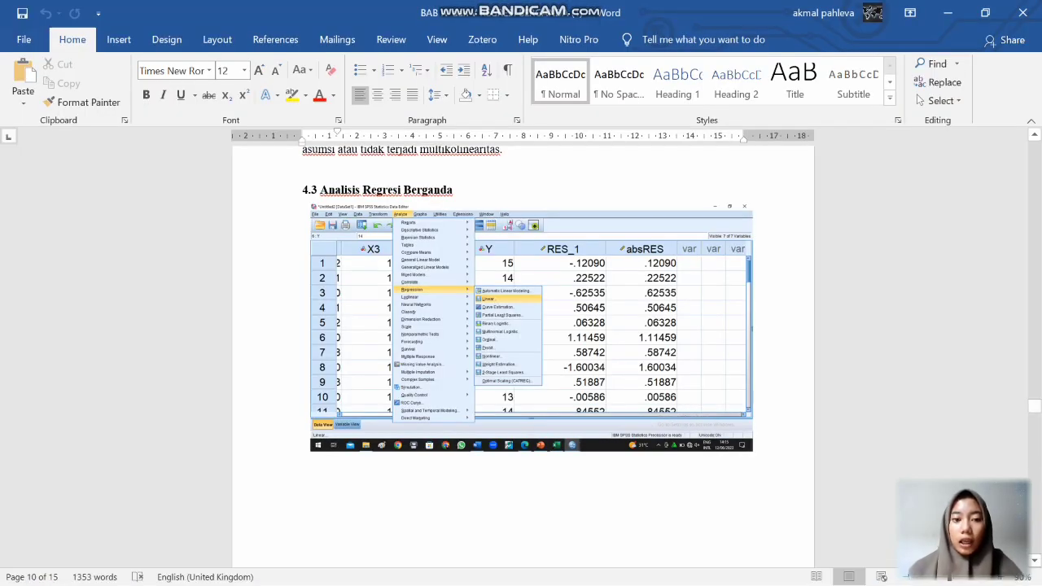
left_click_drag(1033, 405, 1033, 432)
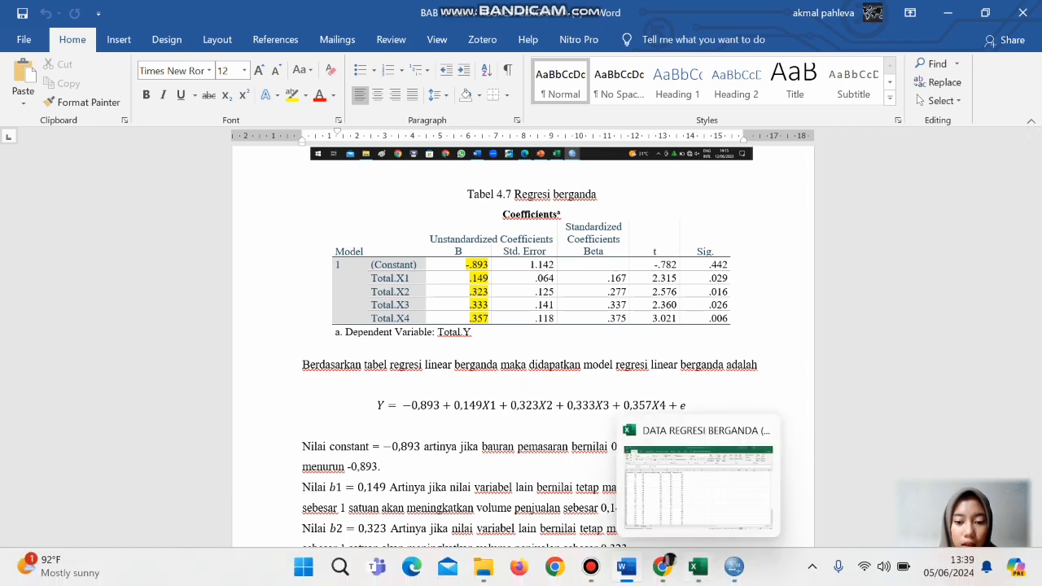
mouse_move(734, 569)
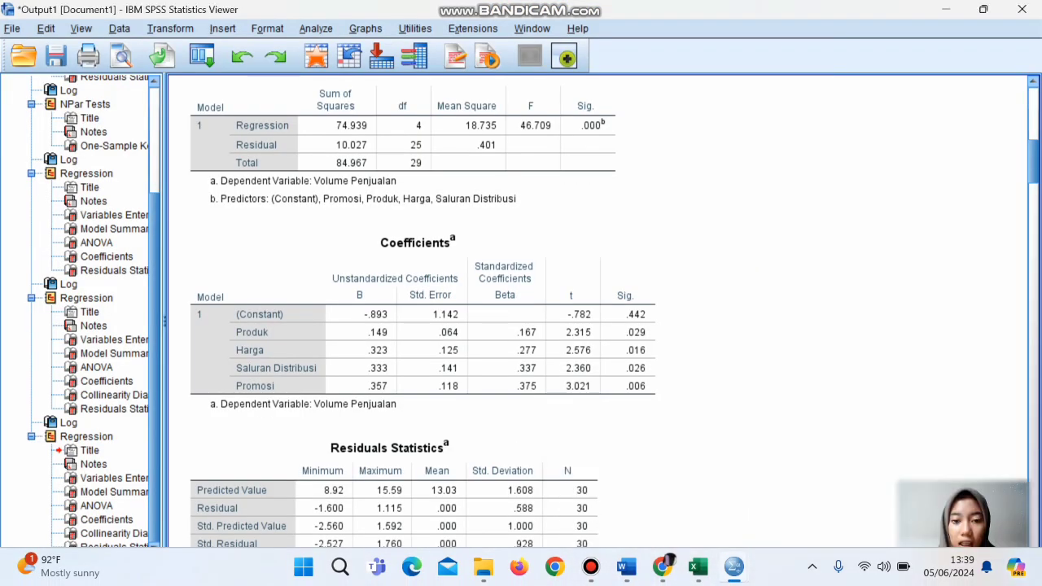
left_click(817, 488)
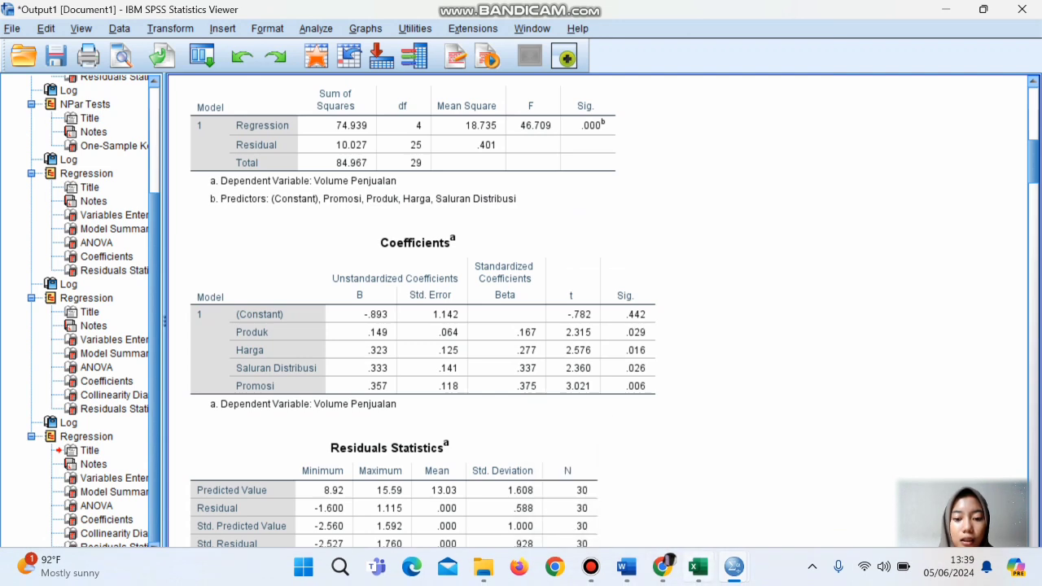
mouse_move(626, 568)
left_click(626, 487)
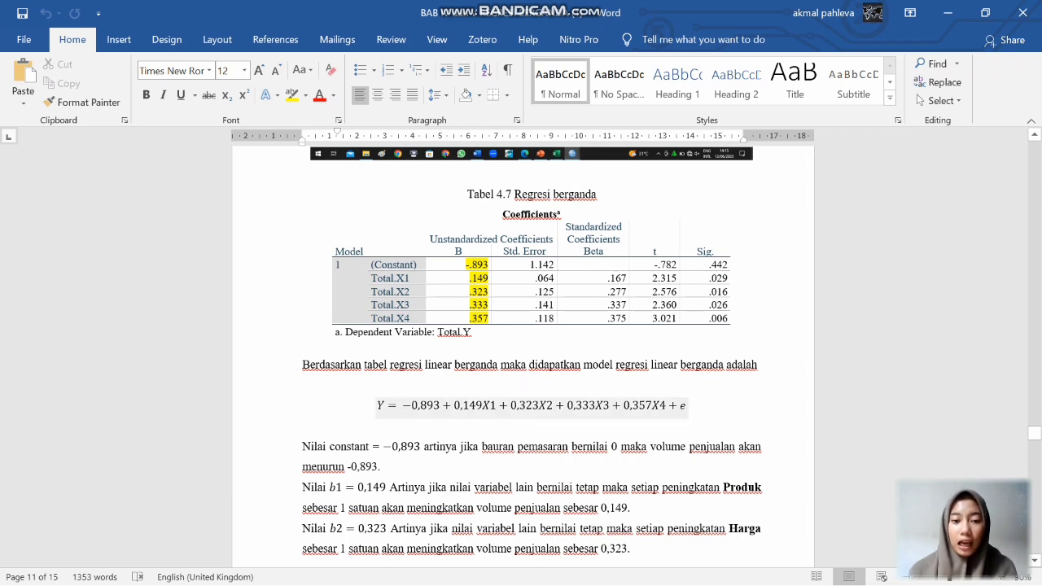
left_click_drag(1034, 433, 1034, 442)
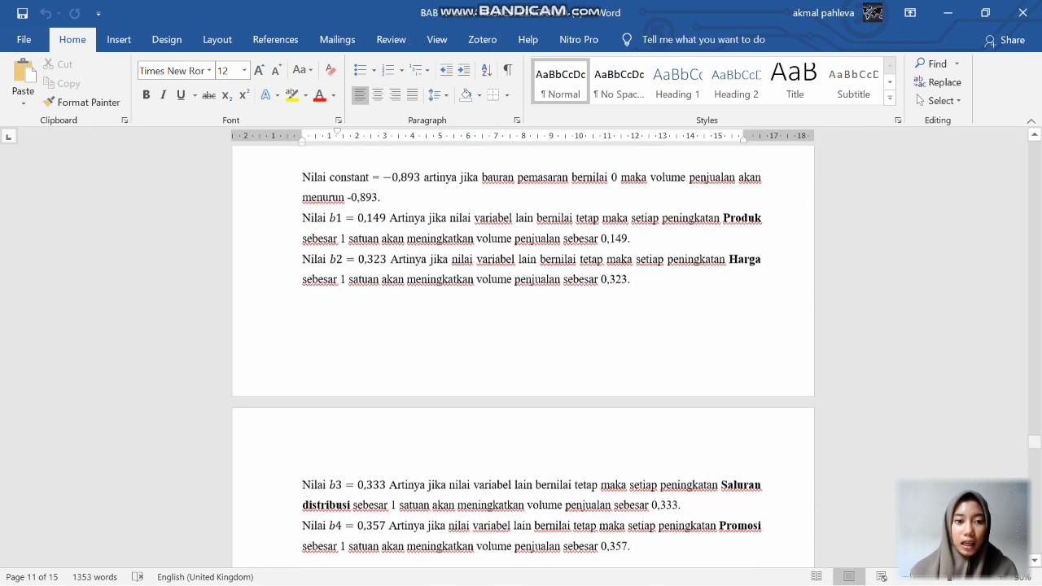